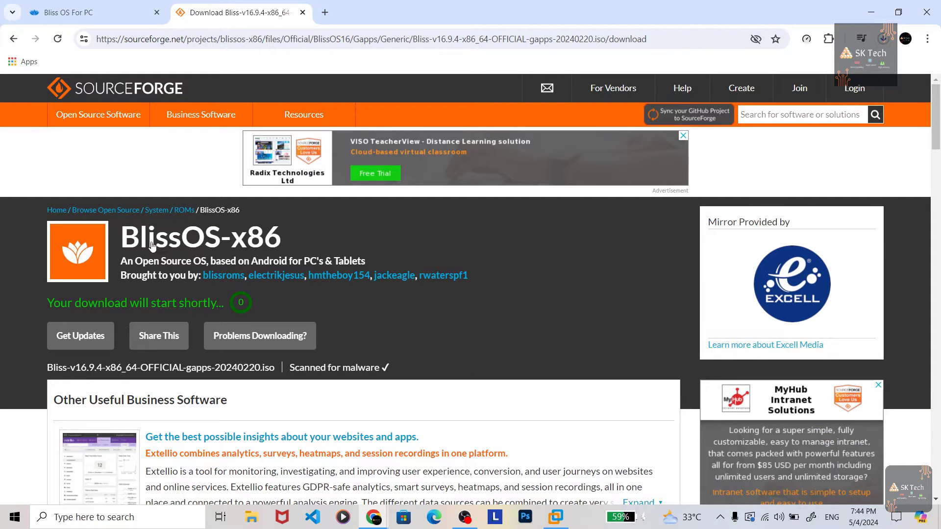
pyautogui.click(883, 39)
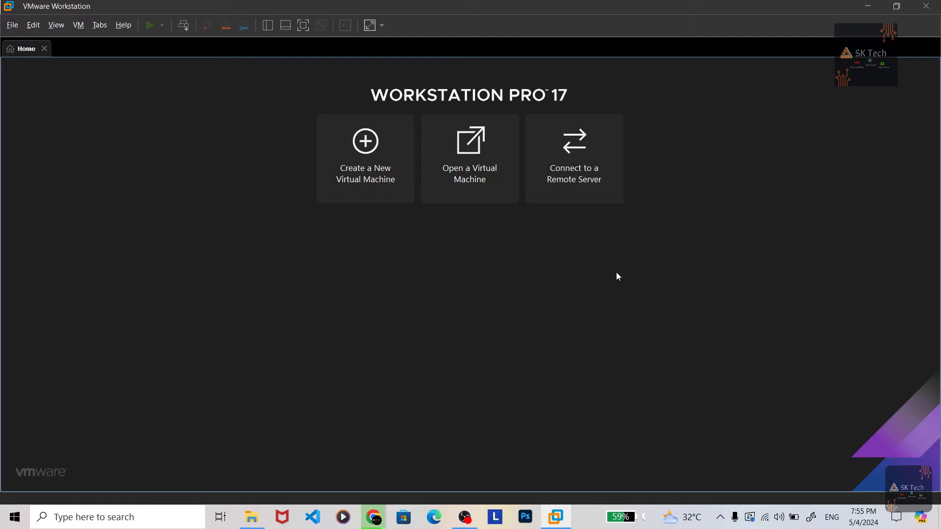
# Start a new virtual machine with custom configuration, Workstation 17.5.x compatibility and a blank hard disk without an installer image
pyautogui.click(364, 172)
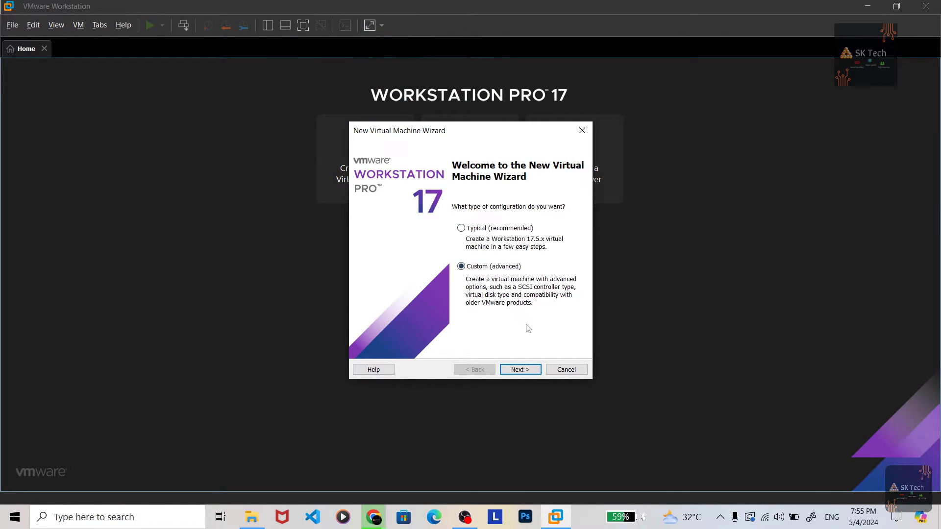
pyautogui.click(529, 371)
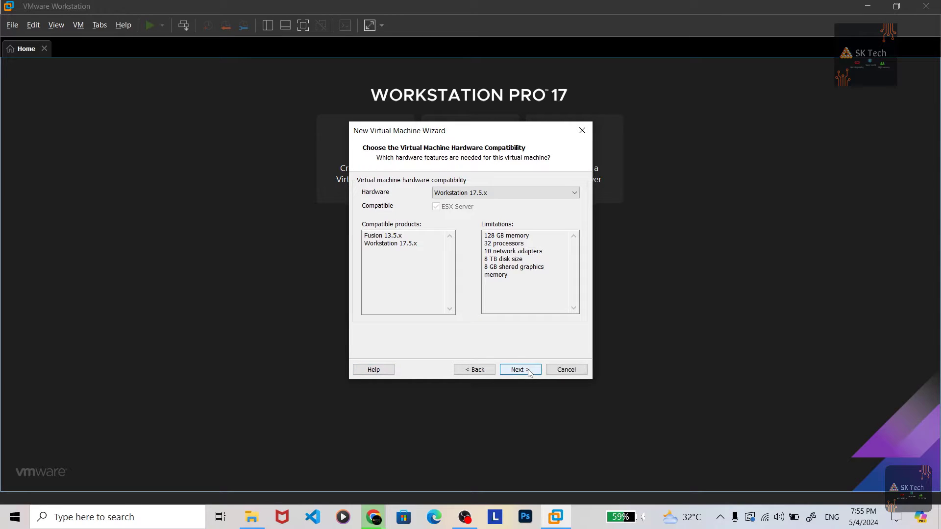
pyautogui.click(529, 370)
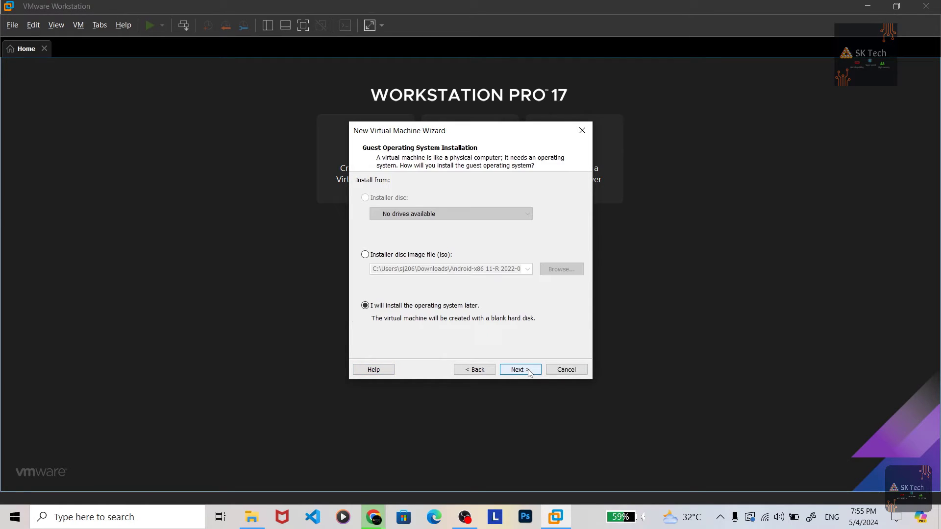
pyautogui.click(529, 373)
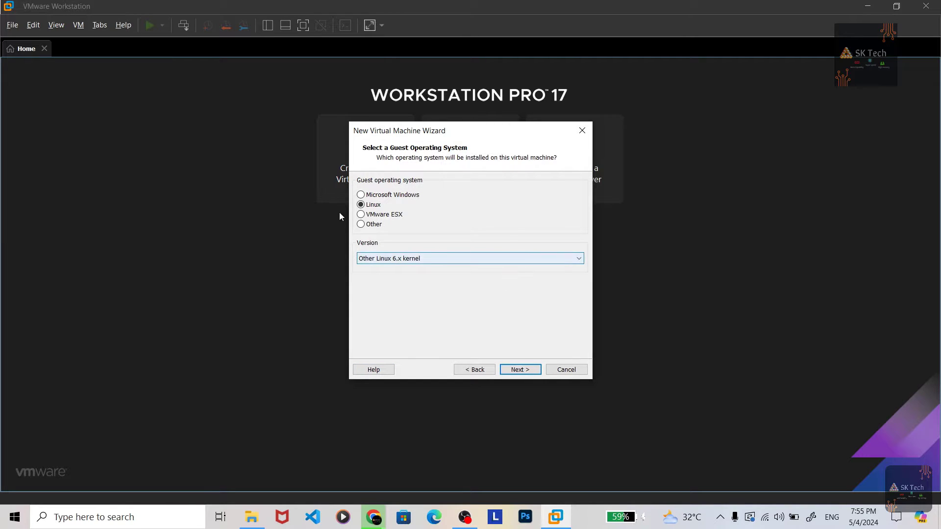
# Set the guest operating system to Linux, version Other Linux 6.x kernel 64-bit
pyautogui.click(395, 259)
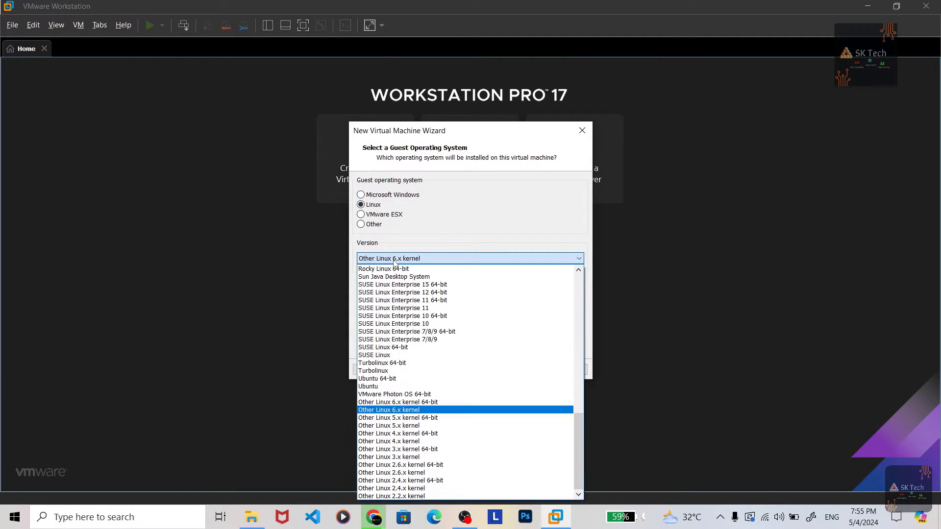
pyautogui.click(407, 402)
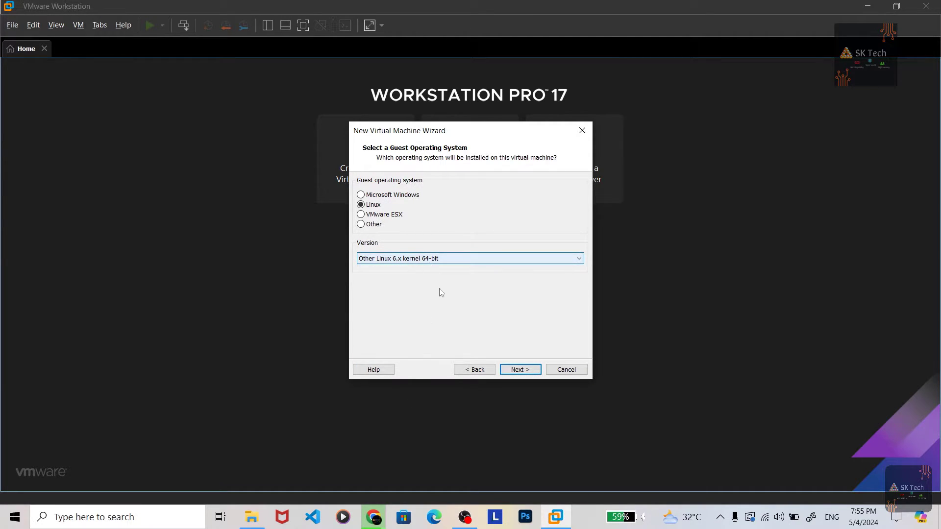
pyautogui.click(518, 370)
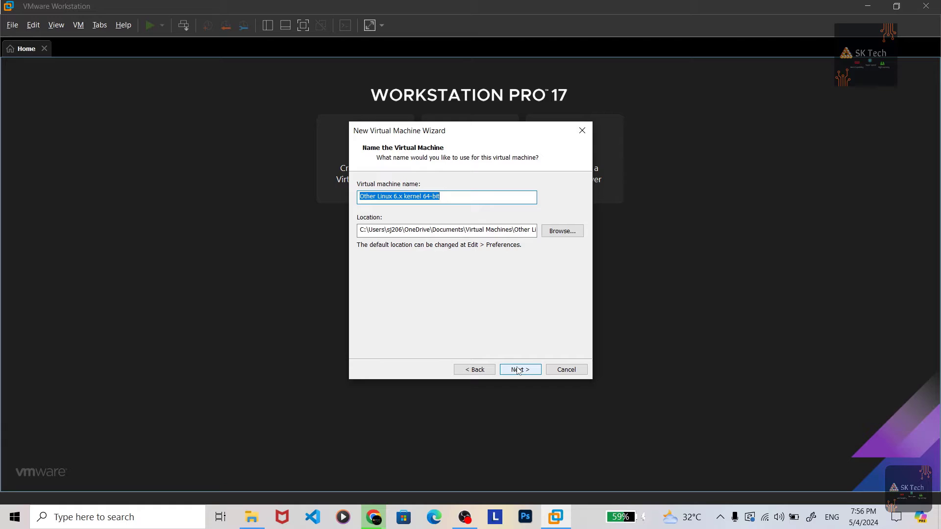
# Name the virtual machine Android 13 and keep the default location
pyautogui.press('capslock')
pyautogui.write('A')
pyautogui.press('capslock')
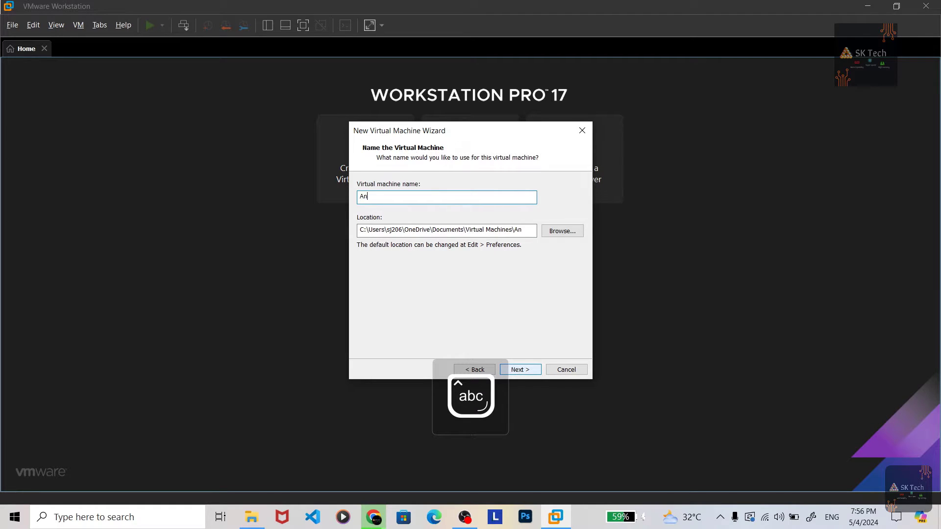
pyautogui.write('ndroid 13')
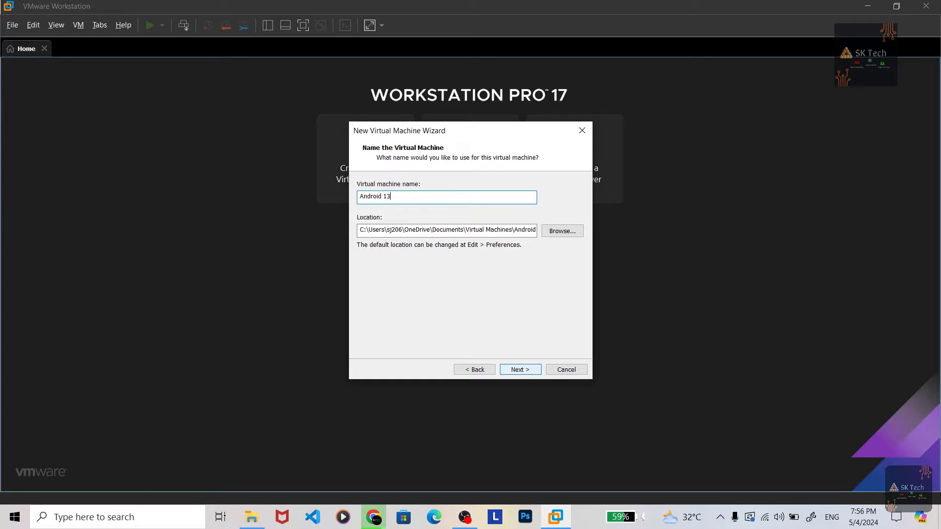
pyautogui.click(520, 371)
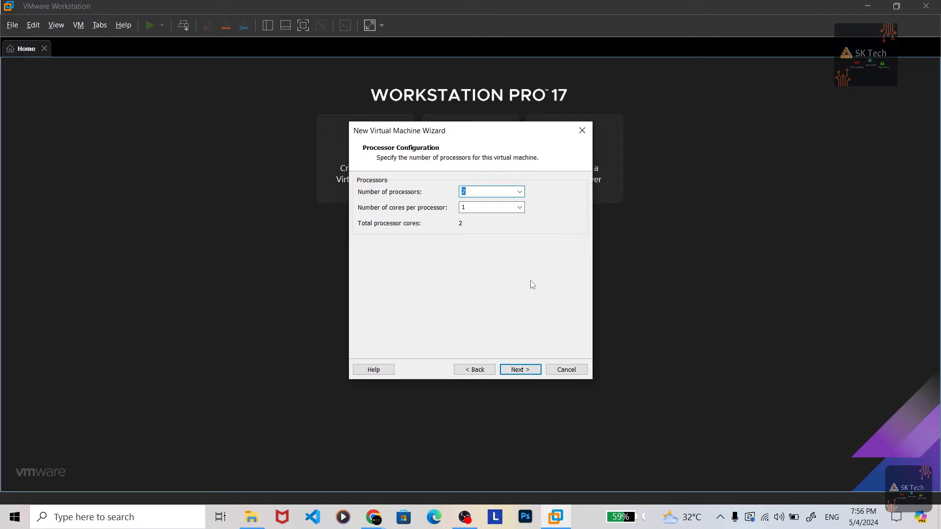
# Configure the virtual machine with 1 processor and 3 cores per processor
pyautogui.click(520, 193)
pyautogui.click(521, 203)
pyautogui.click(519, 207)
pyautogui.click(518, 234)
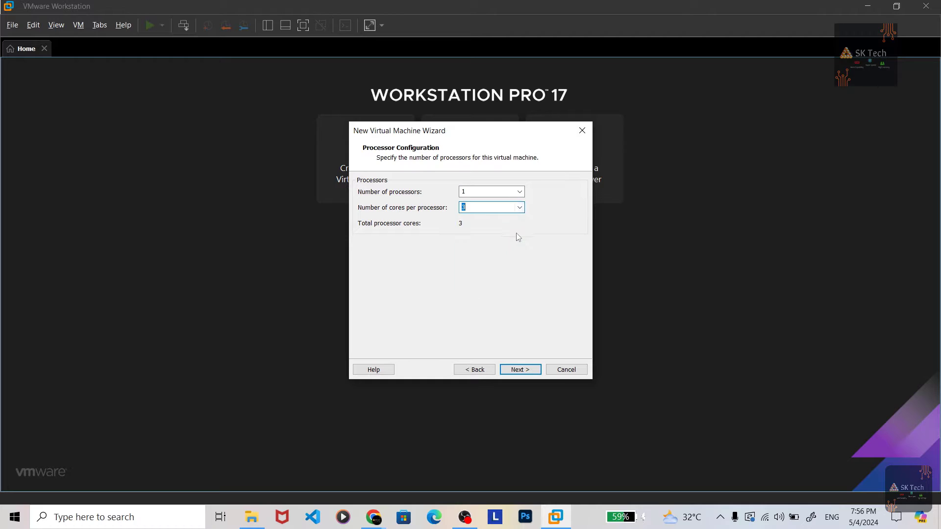
pyautogui.click(521, 367)
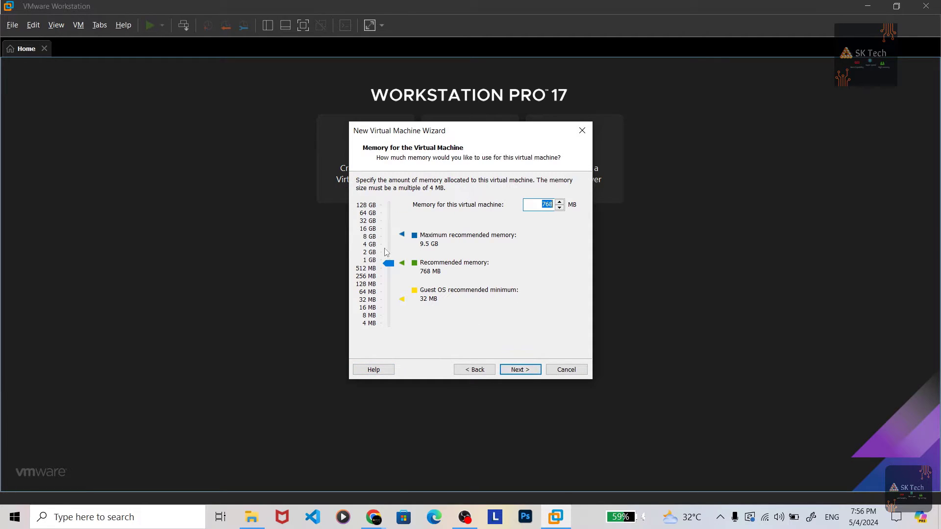
# Allocate 8192 MB of memory to the virtual machine and accept bridged networking
pyautogui.click(371, 237)
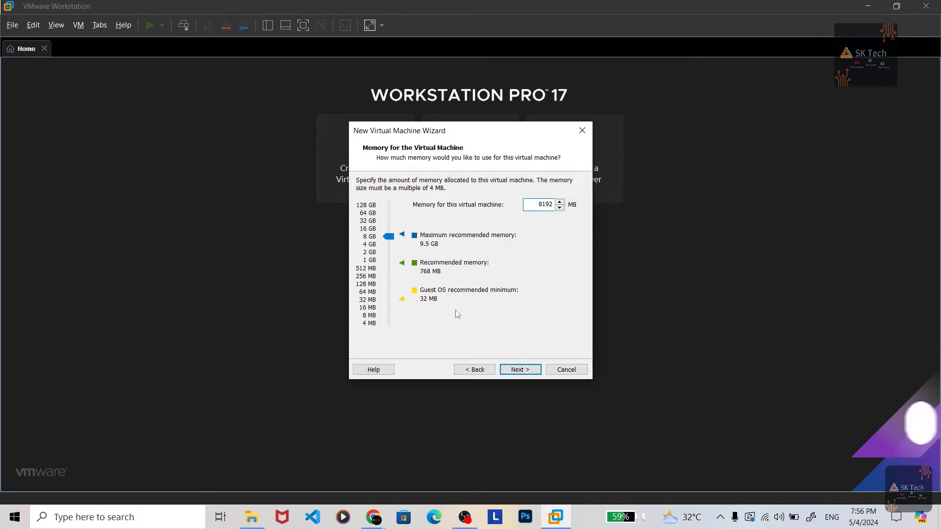
pyautogui.click(533, 371)
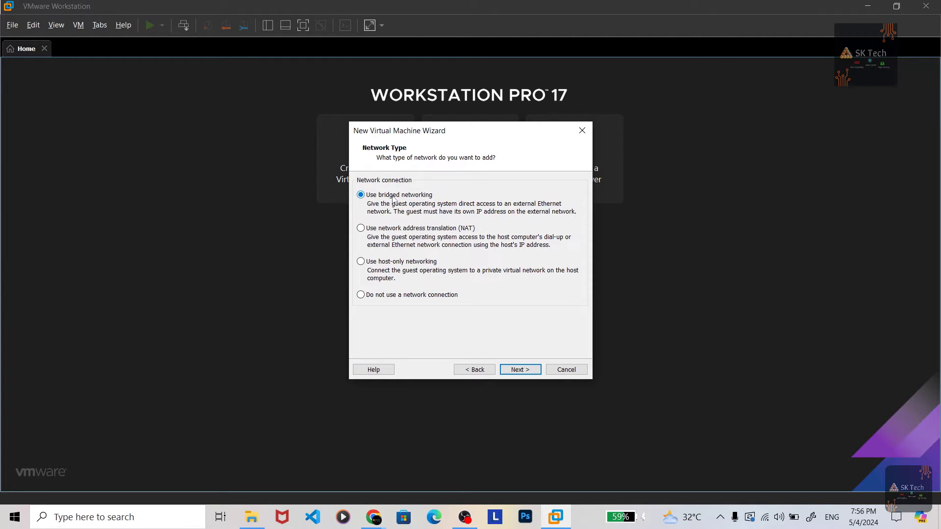
pyautogui.click(530, 369)
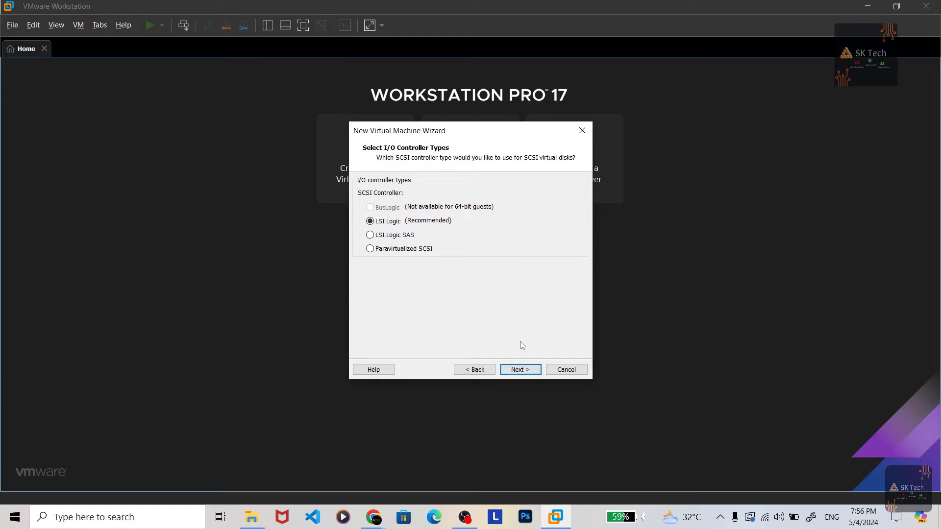
# Accept the LSI Logic controller and choose a new virtual disk of type SCSI
pyautogui.click(521, 373)
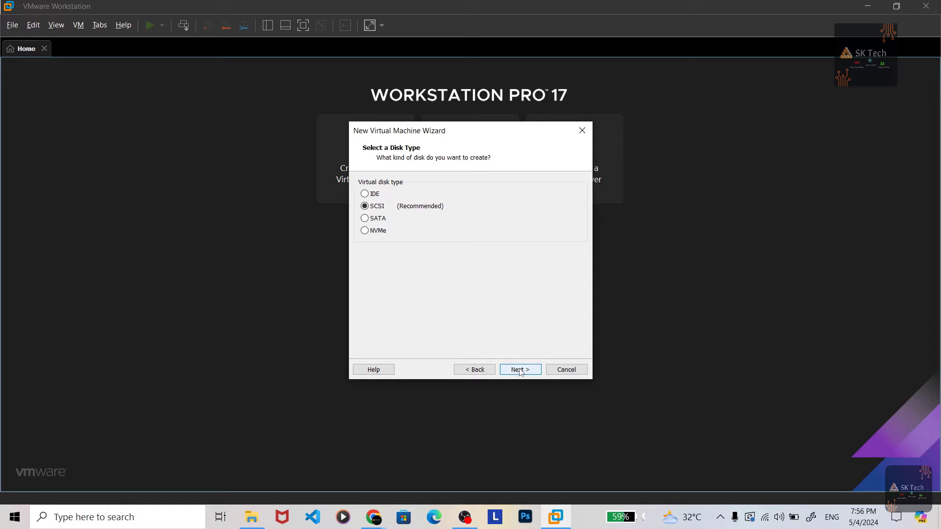
pyautogui.click(521, 372)
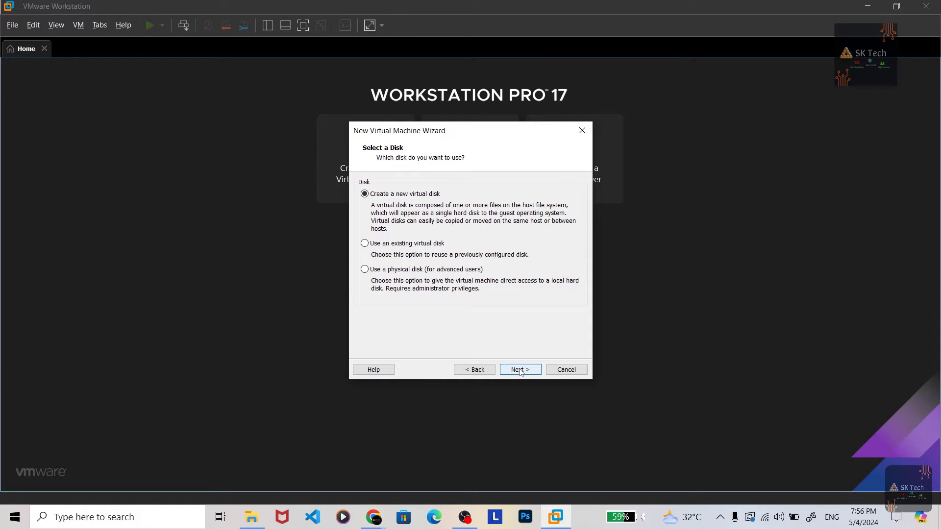
pyautogui.click(521, 372)
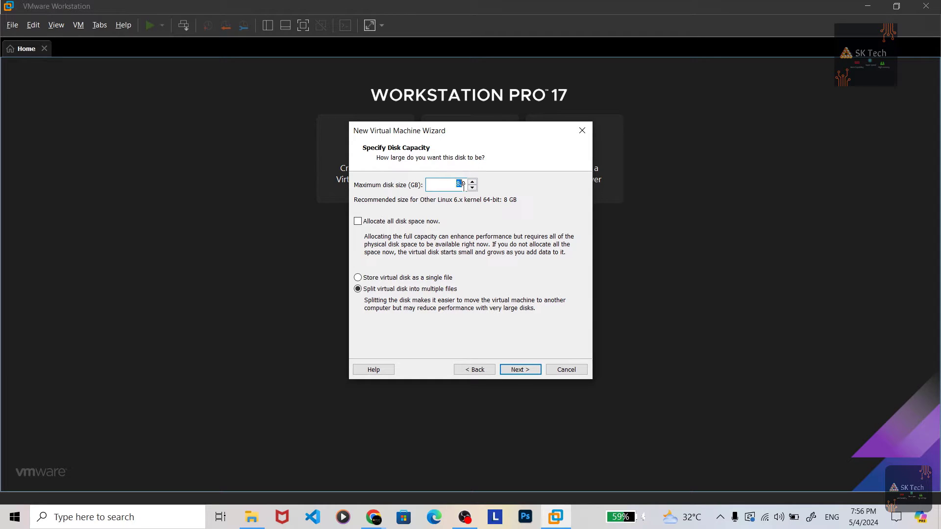
# Set the maximum disk size to 32 GB, stored as a single file named Android 13.vmdk
pyautogui.write('32')
pyautogui.click(519, 371)
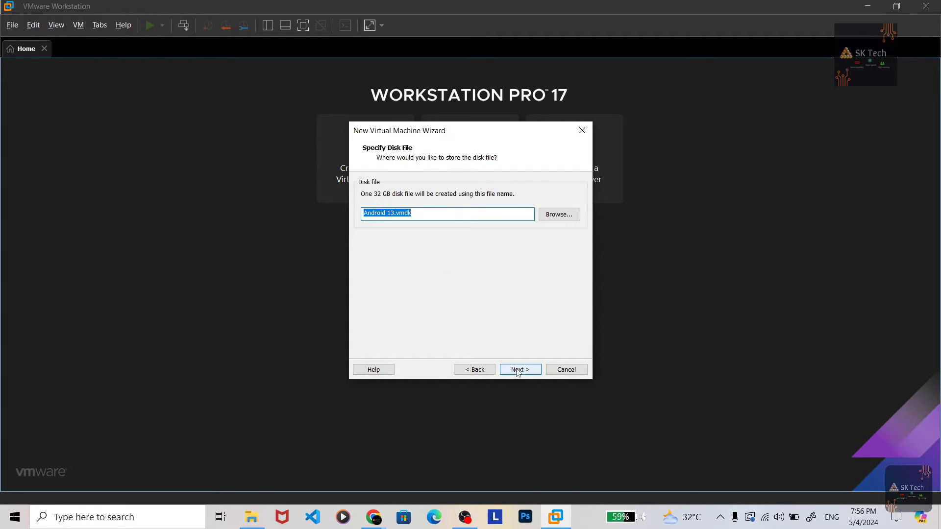
pyautogui.click(519, 371)
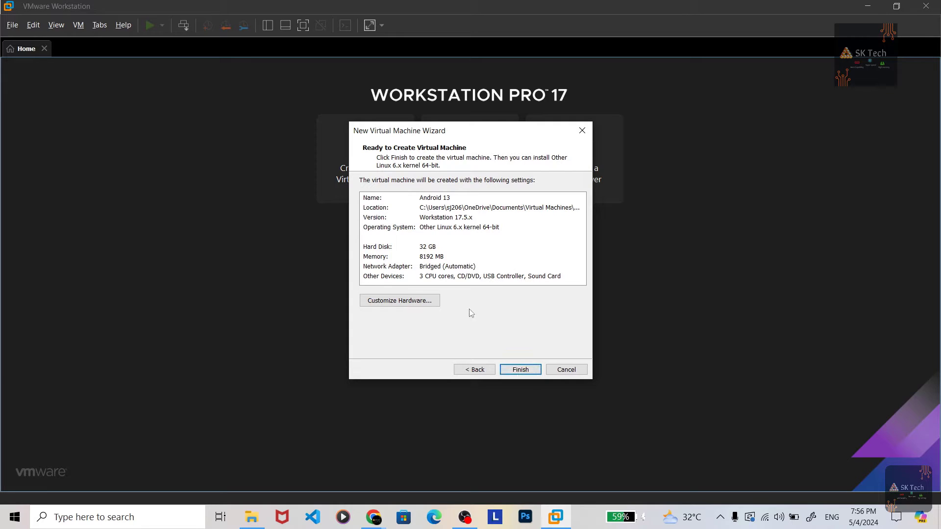
# In the hardware customization, connect the CD/DVD drive to the ISO image Bliss-v16.9.4-x86_64-OFFICIAL-gapps-20240220.iso from Downloads
pyautogui.click(406, 304)
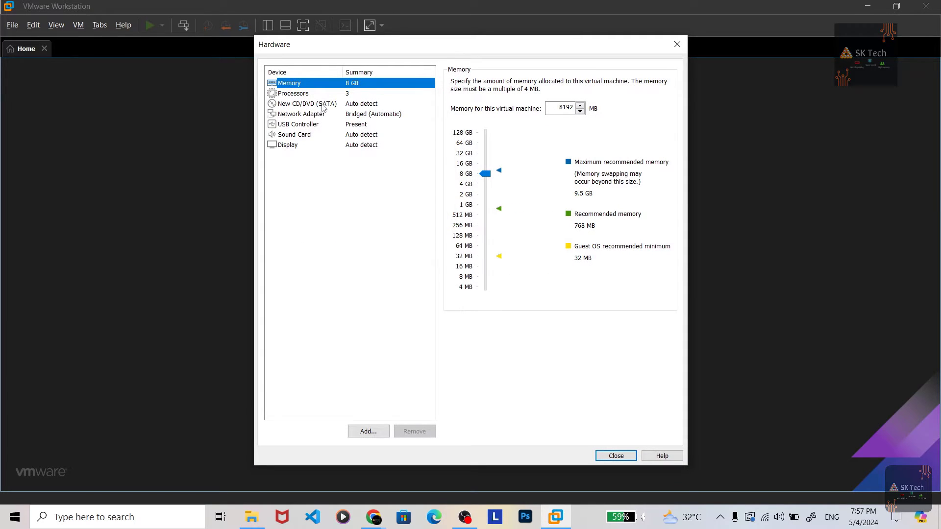
pyautogui.click(309, 95)
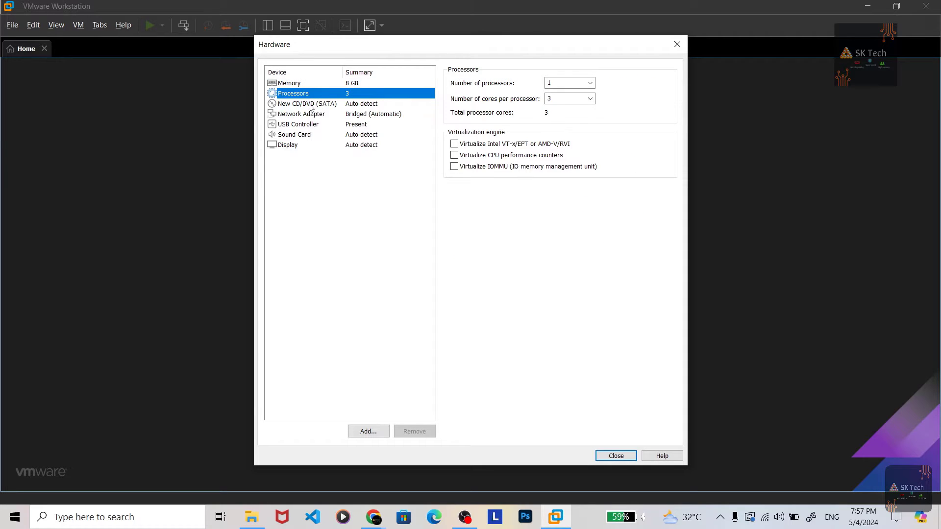
pyautogui.click(310, 106)
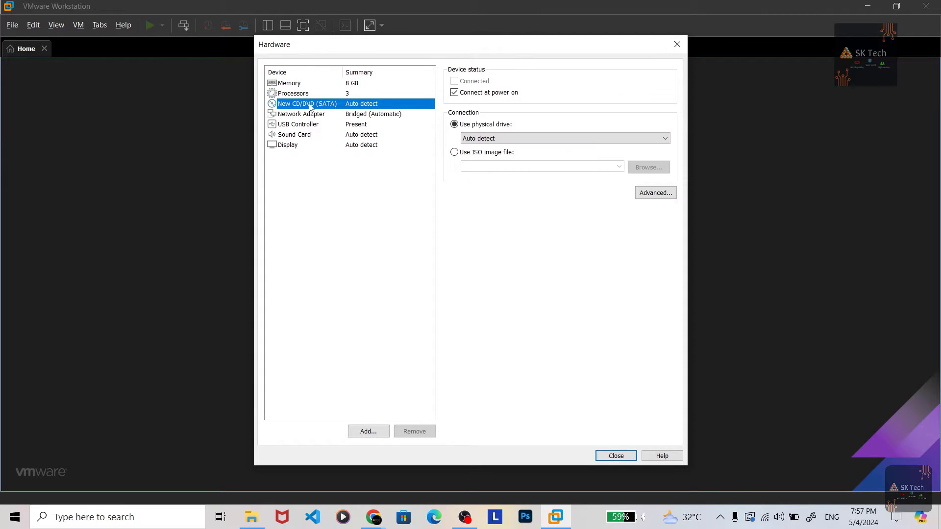
pyautogui.click(461, 157)
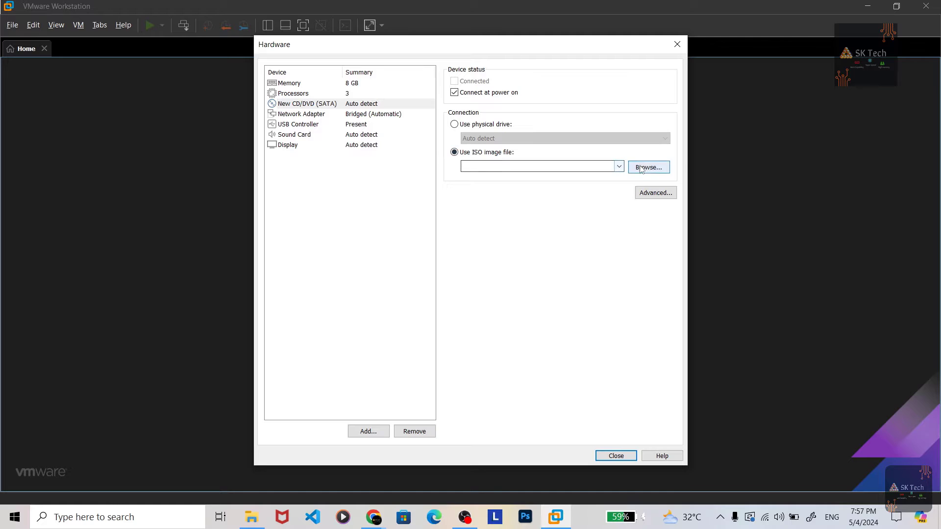
pyautogui.click(641, 168)
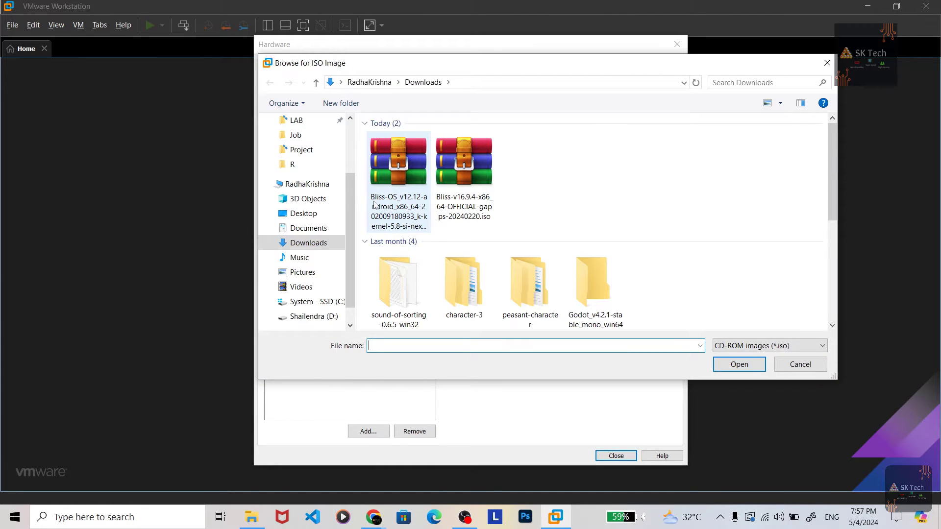
pyautogui.doubleClick(463, 183)
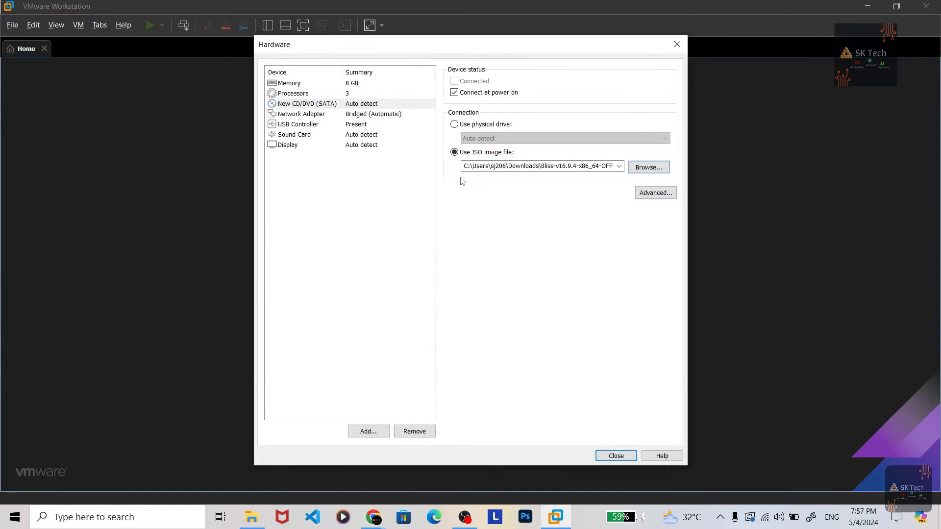
# Enable aspect-ratio stretch mode and 3D graphics acceleration with 8 GB of graphics memory for the display, and close the hardware settings
pyautogui.click(336, 116)
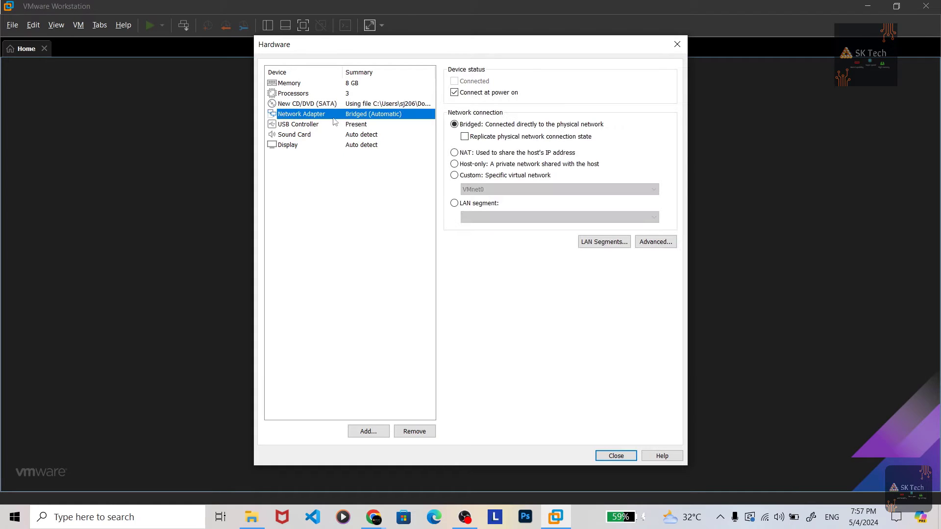
pyautogui.click(336, 126)
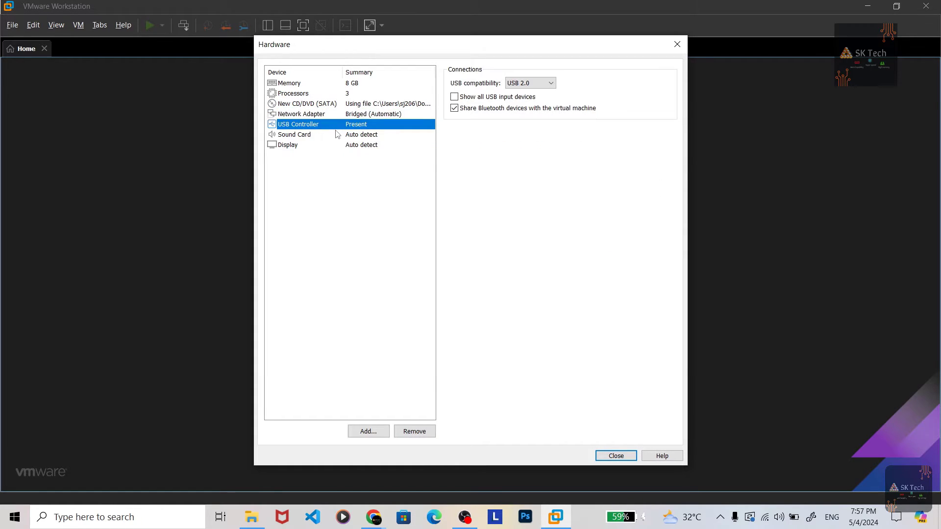
pyautogui.click(337, 134)
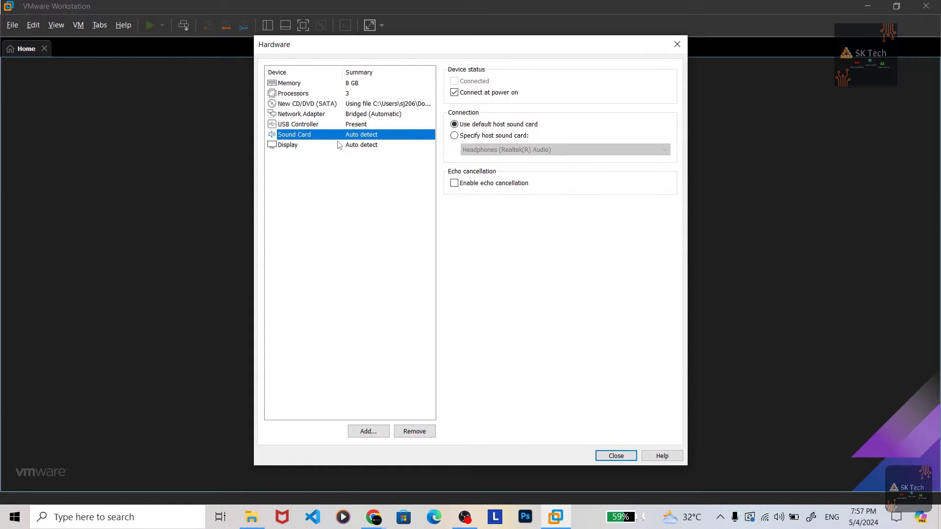
pyautogui.click(339, 146)
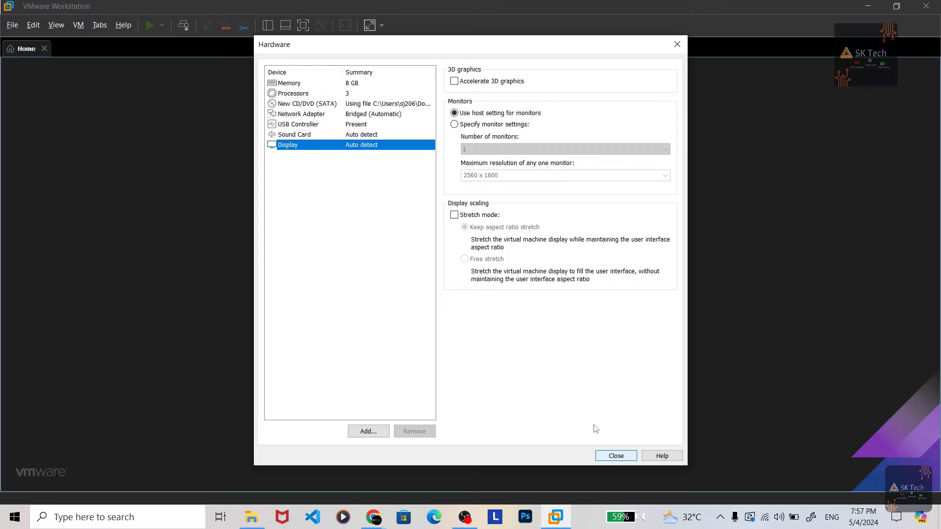
pyautogui.click(471, 220)
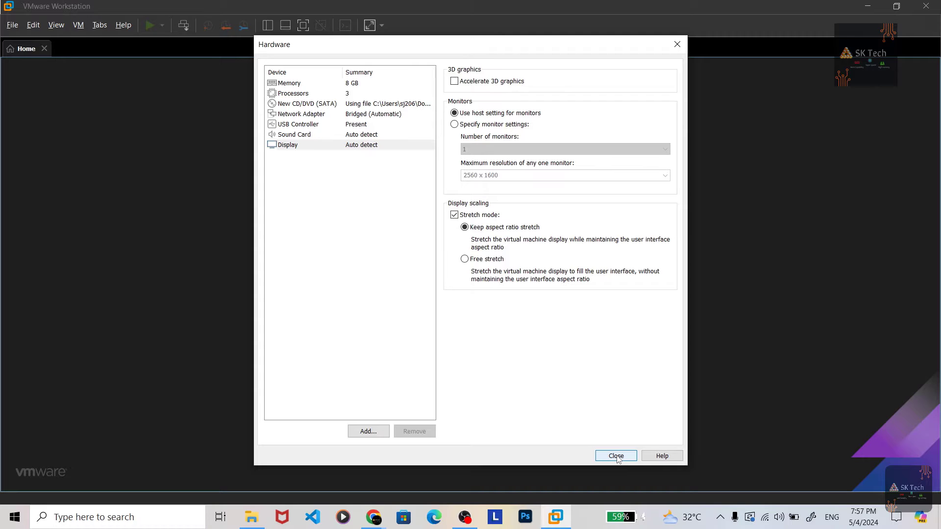
pyautogui.click(473, 83)
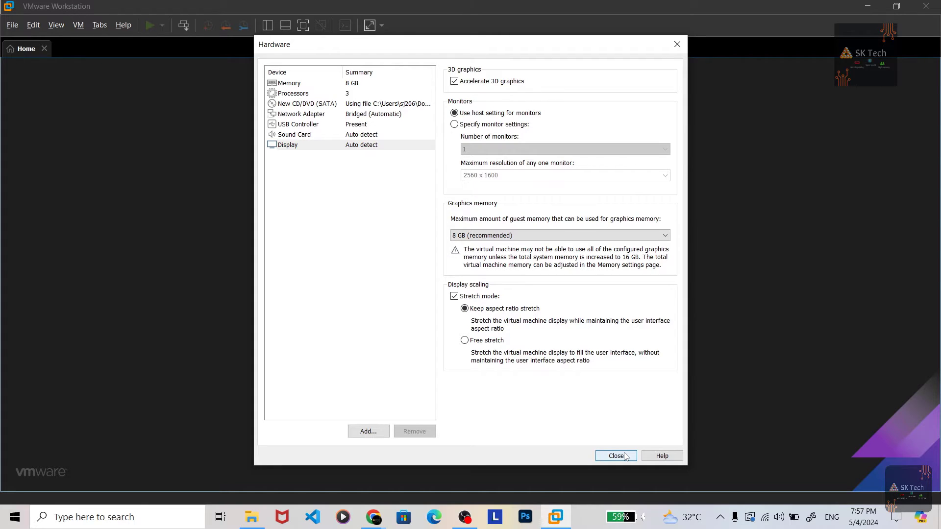
pyautogui.click(568, 236)
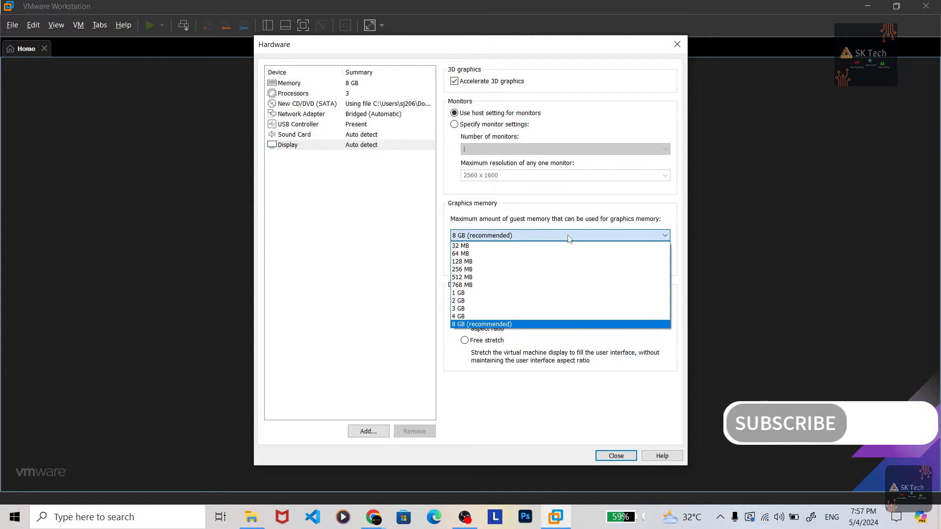
pyautogui.click(589, 324)
pyautogui.click(629, 457)
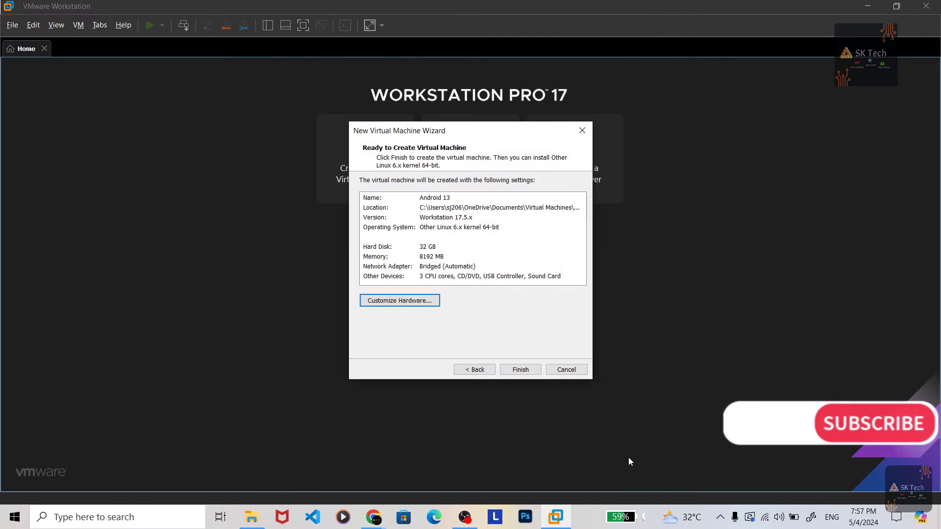
# Finish creating the virtual machine, and disable side channel mitigations for Hyper-V enabled hosts in its advanced options
pyautogui.click(524, 370)
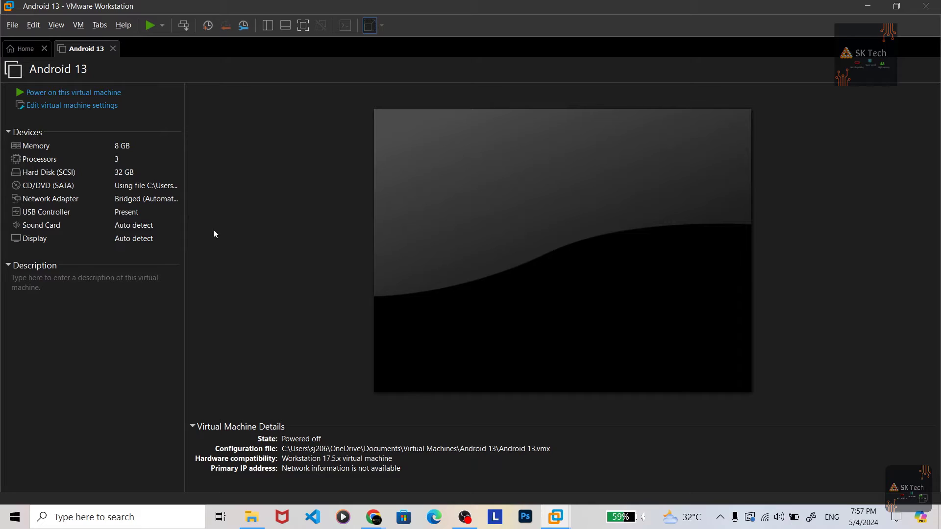
pyautogui.click(70, 106)
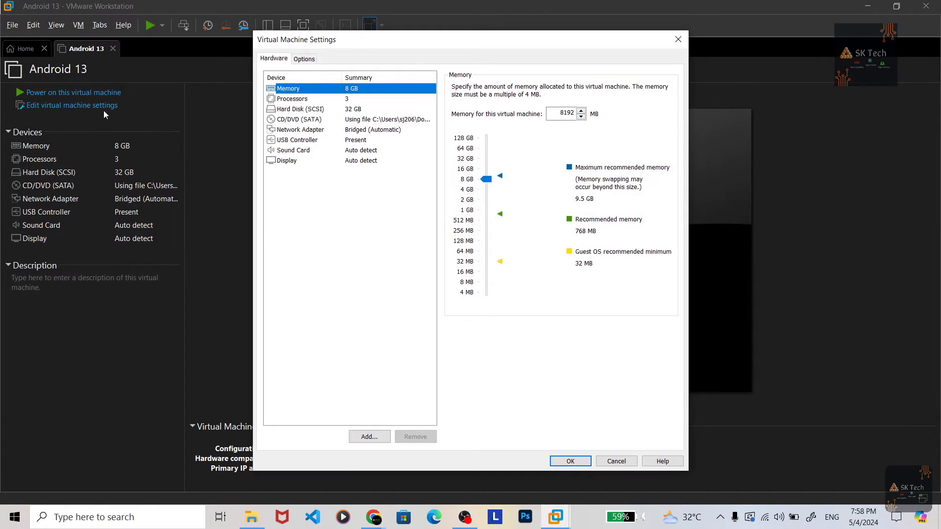
pyautogui.click(303, 59)
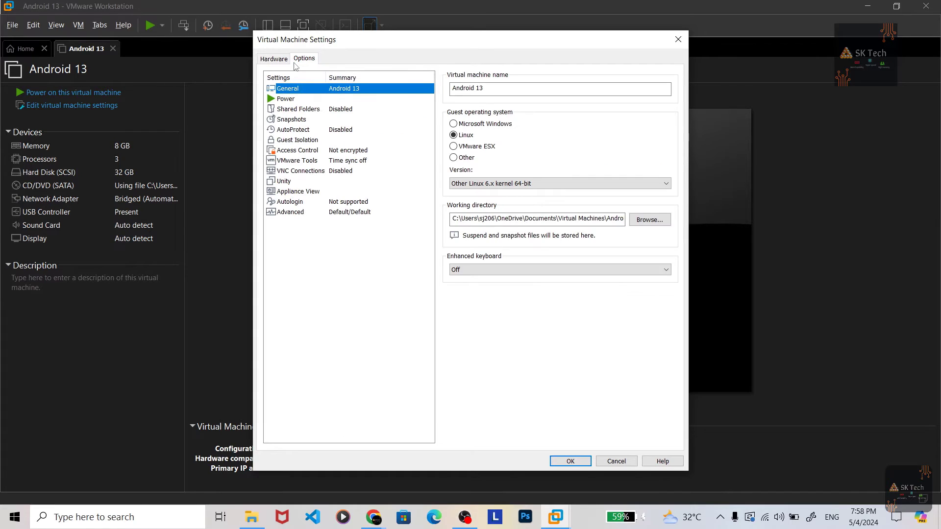
pyautogui.click(291, 213)
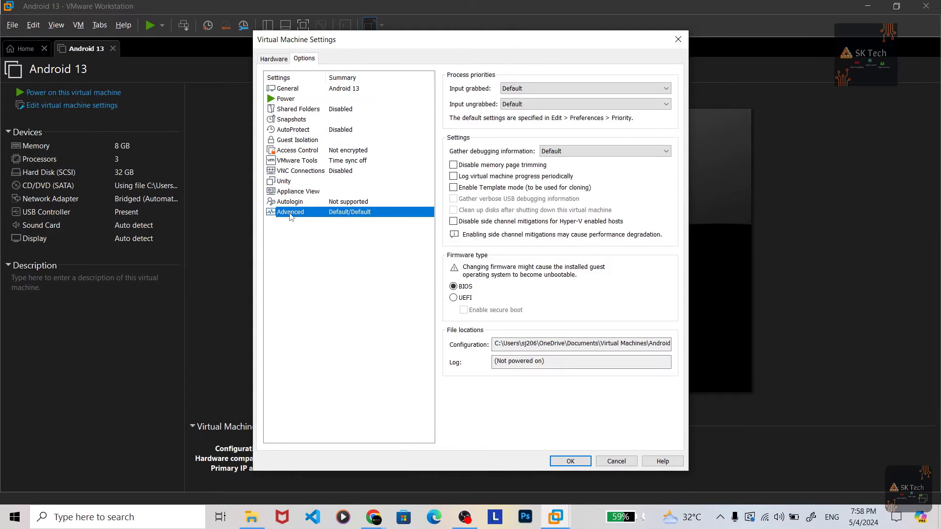
pyautogui.click(453, 221)
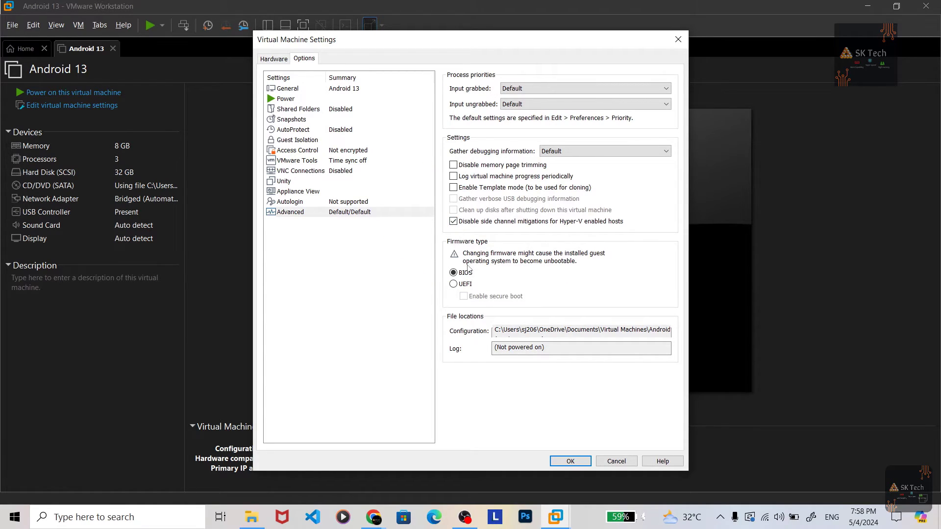
pyautogui.click(572, 461)
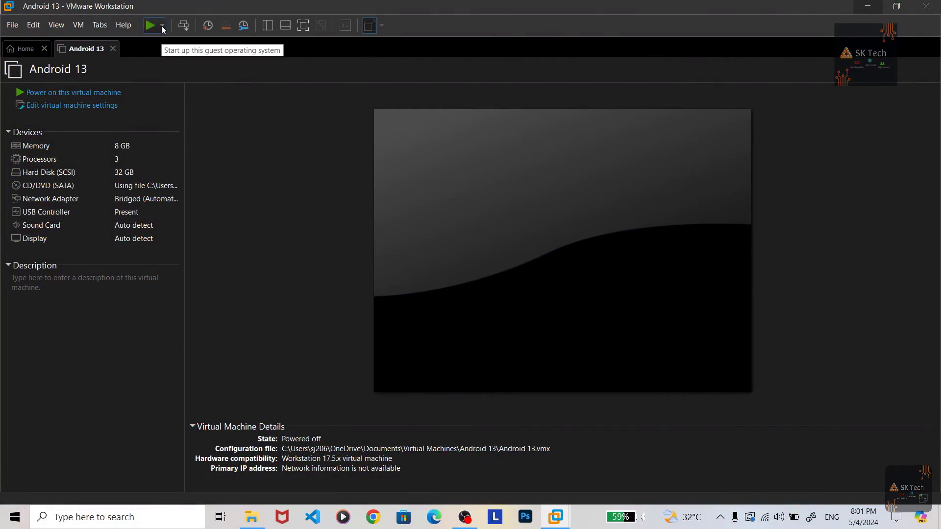
# Power on the Android 13 virtual machine to firmware and put Hard Drive first in the boot order
pyautogui.click(162, 26)
pyautogui.click(176, 148)
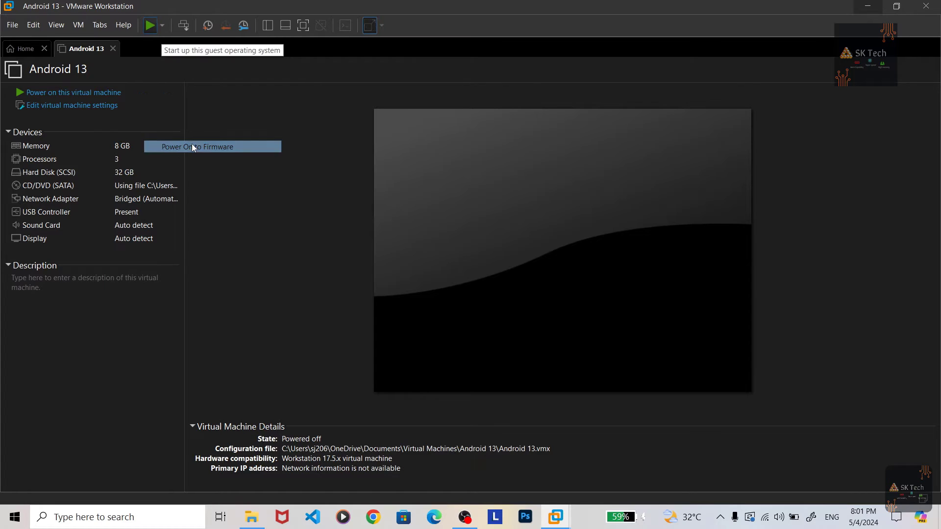
pyautogui.click(194, 149)
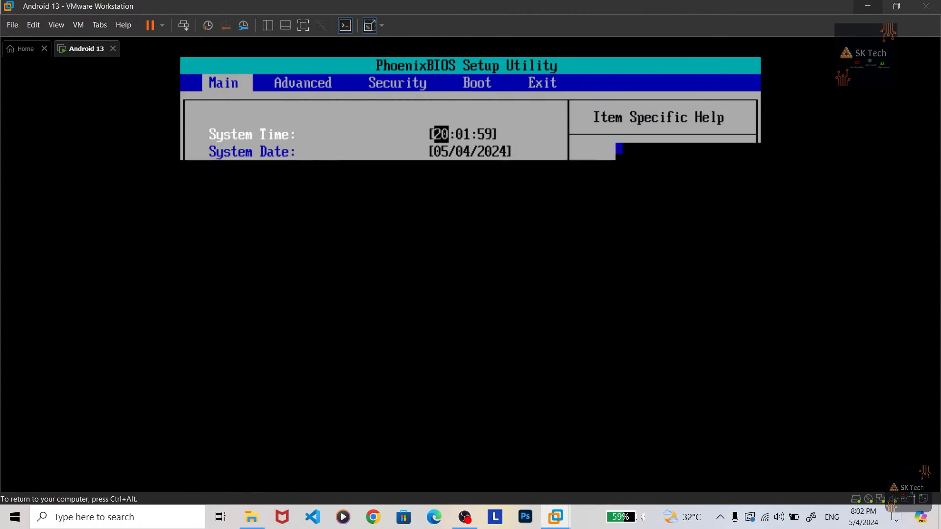
pyautogui.press('Right')
pyautogui.press('Right')
pyautogui.press('Right')
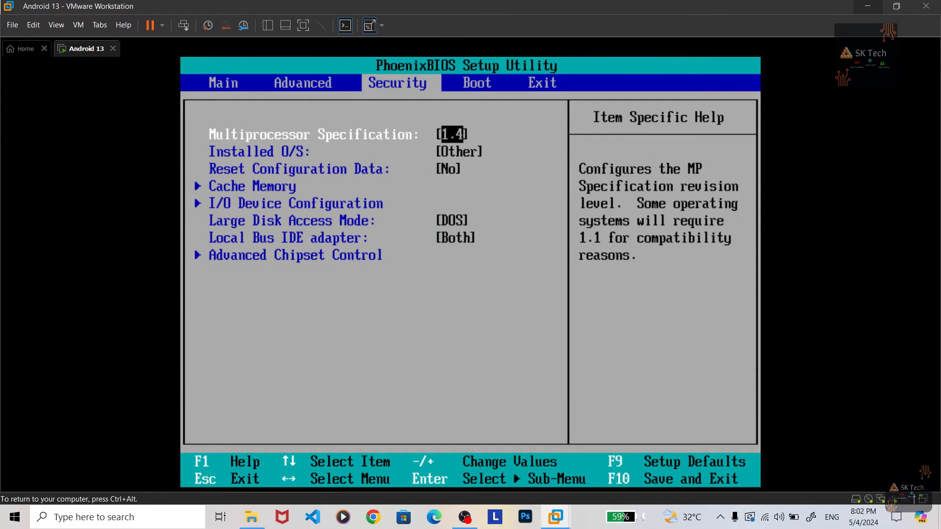
pyautogui.press('+')
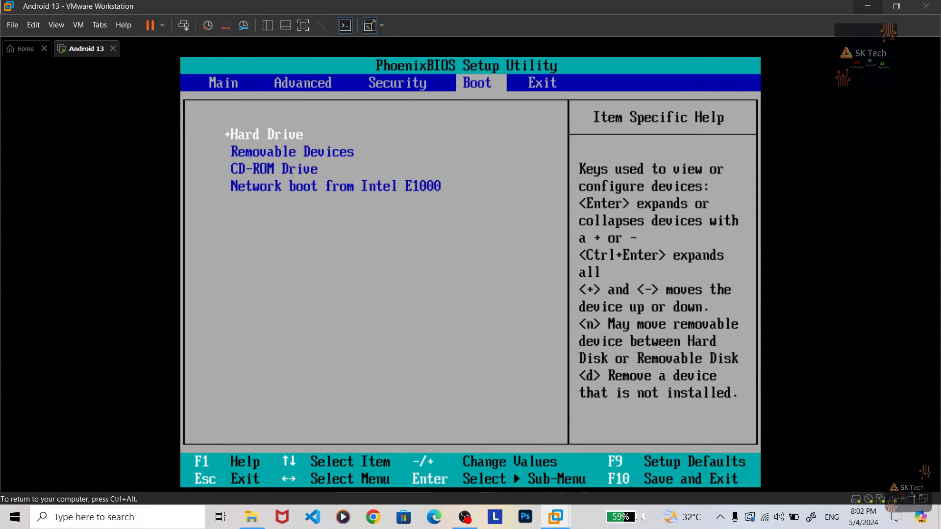
# Exit the BIOS setup saving the changes, and confirm
pyautogui.press('Right')
pyautogui.press('Down')
pyautogui.press('Up')
pyautogui.press('Return')
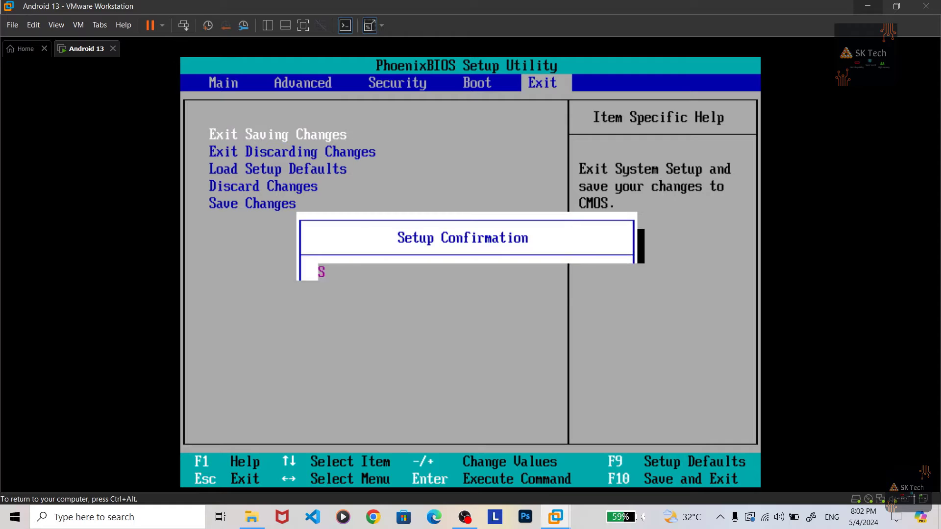
pyautogui.press('Return')
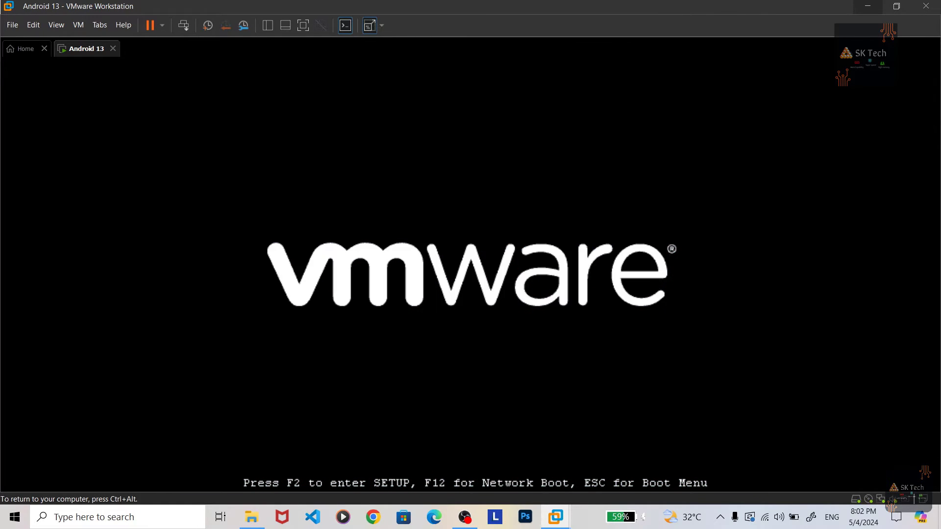
# Start the installation of BlissOS-16.9.4 to harddisk from the boot menu and display the virtual machine in full screen
pyautogui.press('Down')
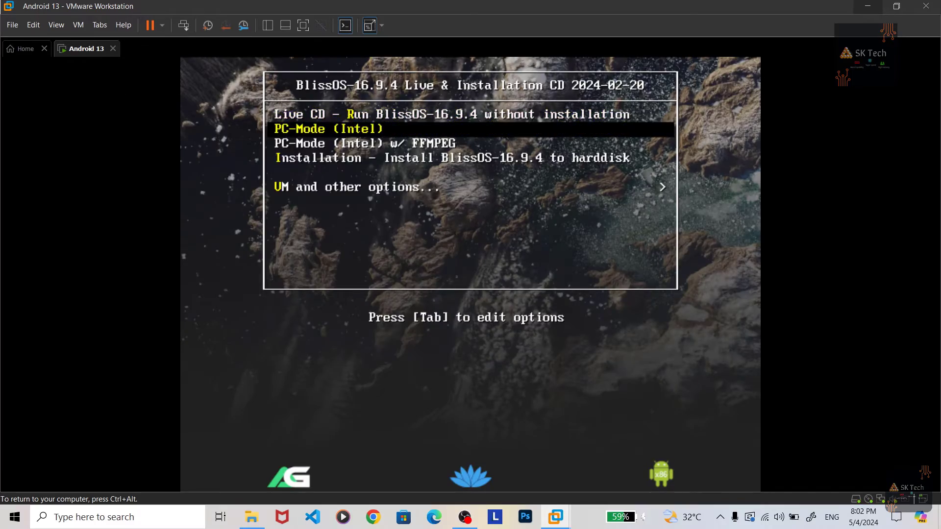
pyautogui.press('Up')
pyautogui.press('Down')
pyautogui.press('Down')
pyautogui.press('Down')
pyautogui.press('Return')
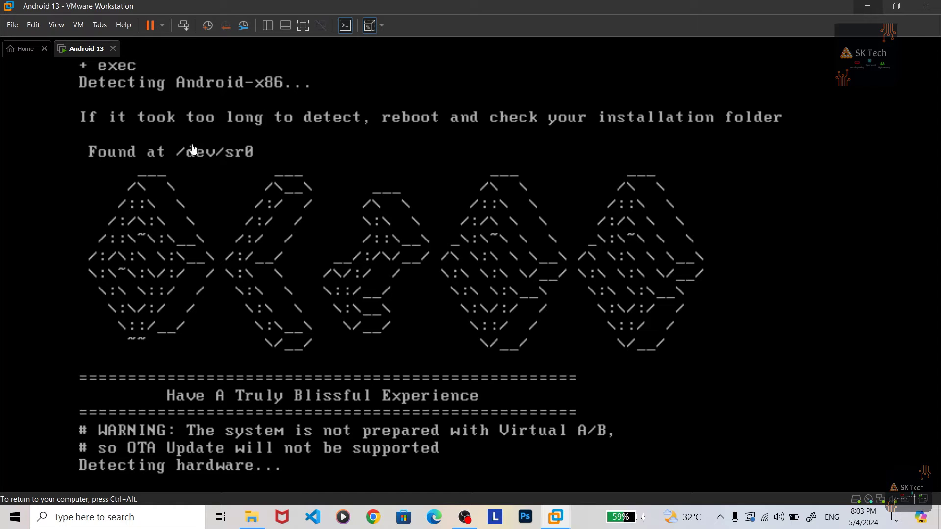
pyautogui.click(57, 24)
pyautogui.click(74, 49)
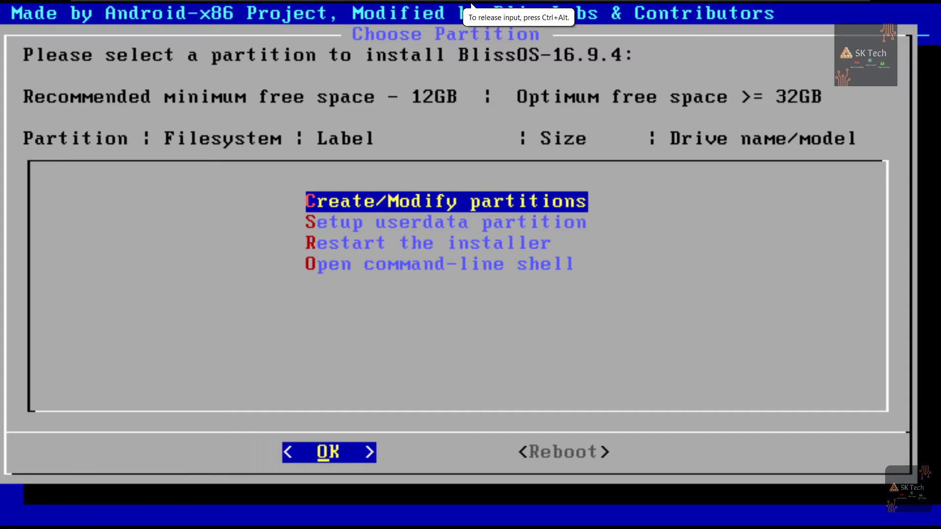
# Choose to create or modify partitions, continue with cfdisk, and give the disk a dos label
pyautogui.press('Return')
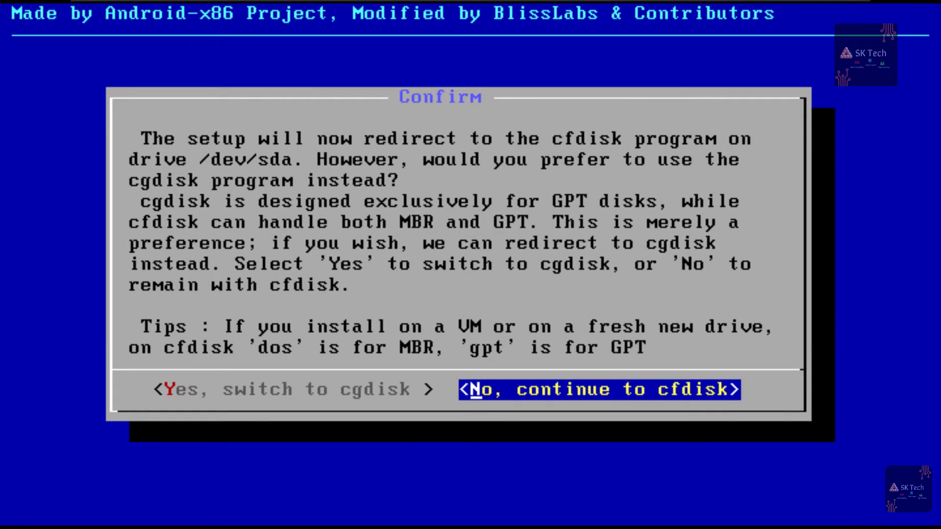
pyautogui.press('Return')
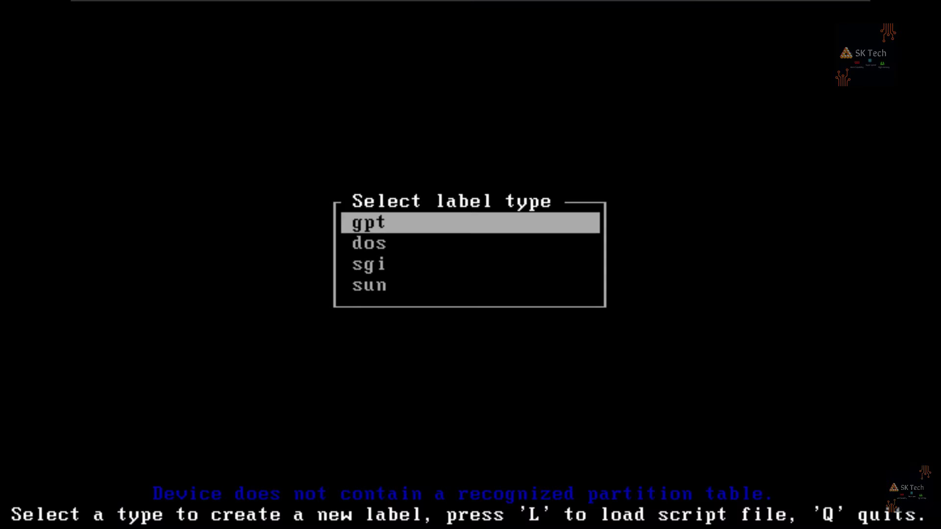
pyautogui.press('Down')
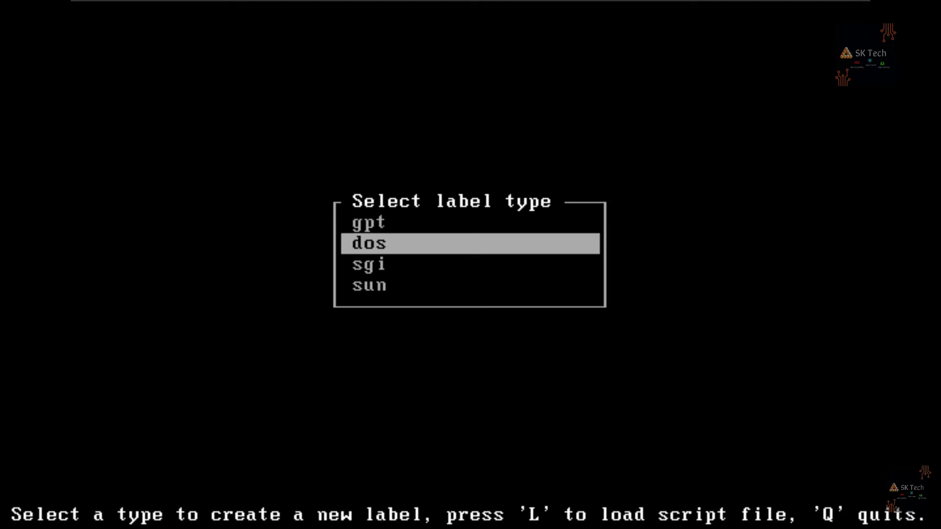
pyautogui.press('Return')
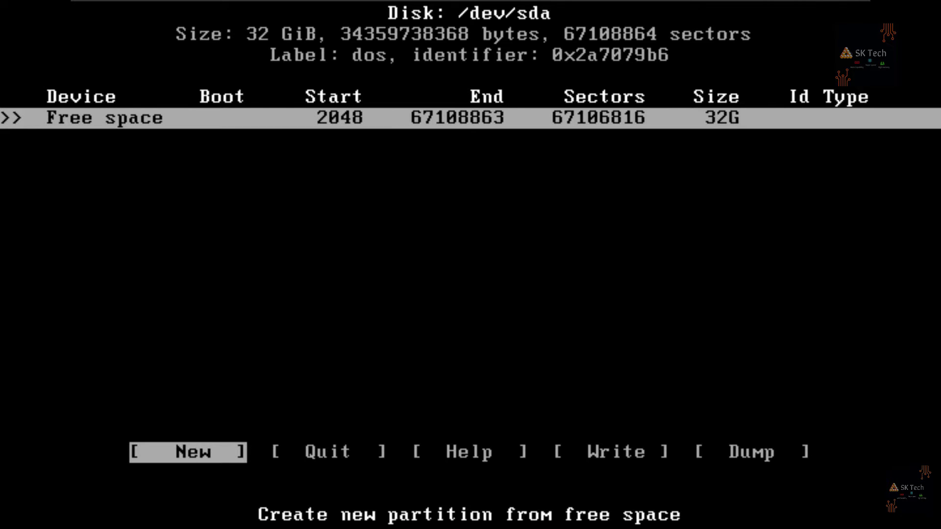
# Create a 32G primary partition from the free space and mark it bootable
pyautogui.press('Return')
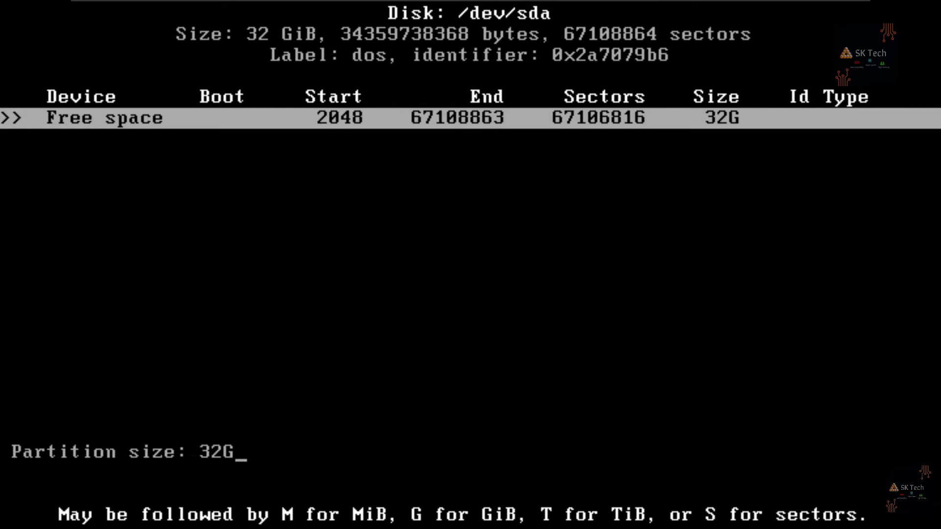
pyautogui.press('Return')
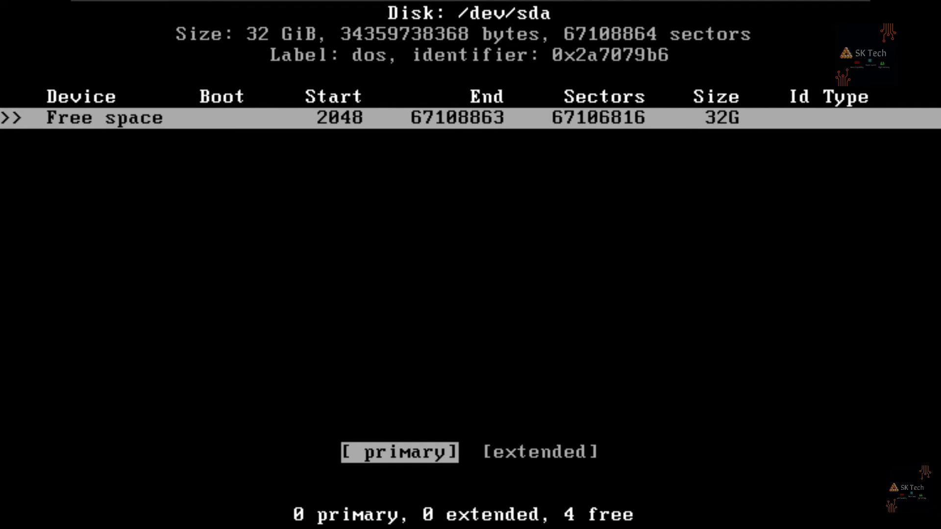
pyautogui.press('Return')
pyautogui.press('Left')
pyautogui.press('Left')
pyautogui.press('Left')
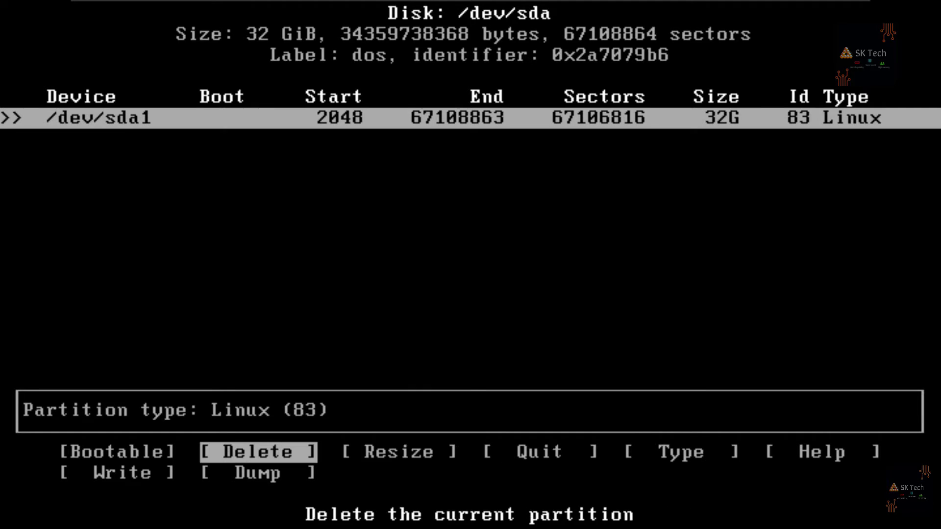
pyautogui.press('Return')
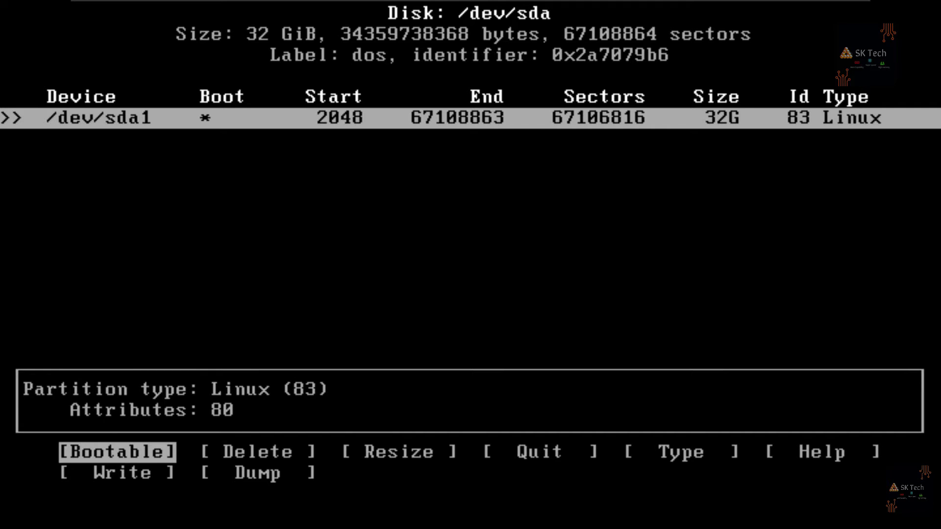
# Write the partition table to the disk, confirming with yes, and quit cfdisk
pyautogui.press('Right')
pyautogui.press('Right')
pyautogui.press('Right')
pyautogui.press('Right')
pyautogui.press('Right')
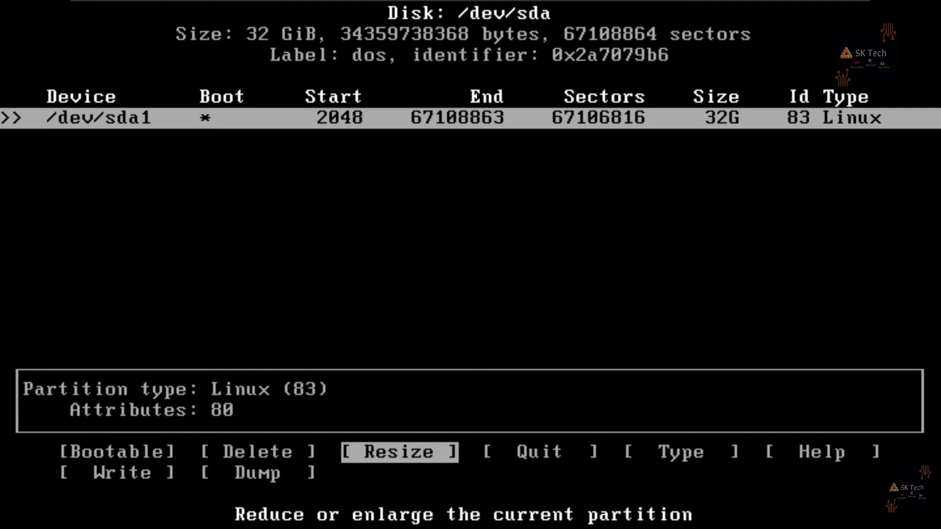
pyautogui.press('Right')
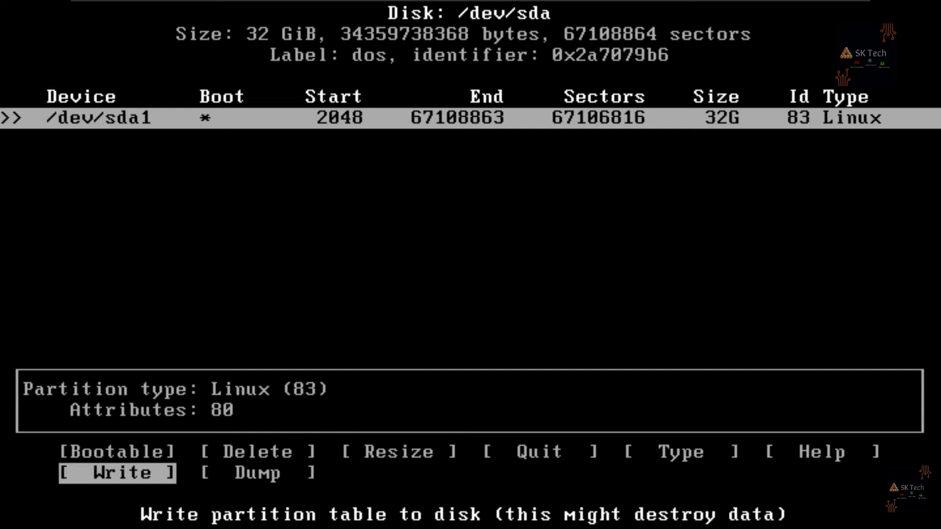
pyautogui.press('Return')
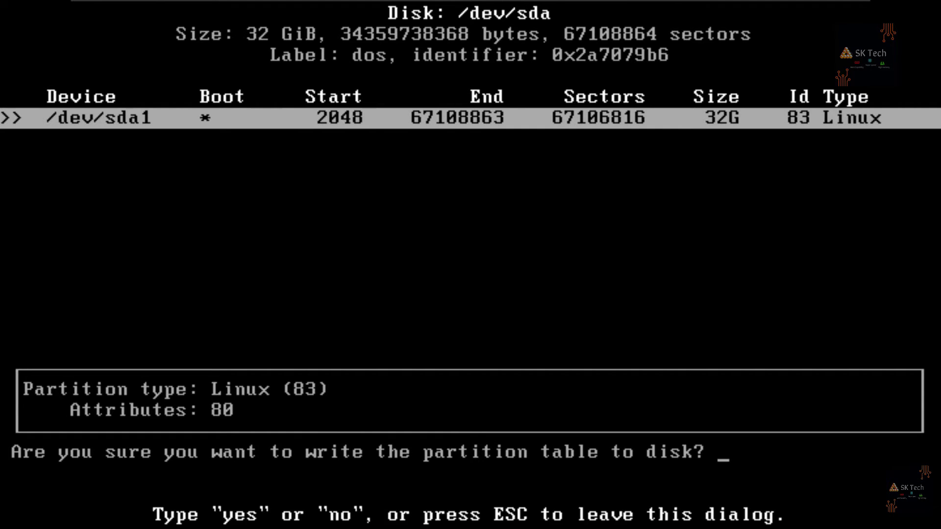
pyautogui.write('yes')
pyautogui.press('Return')
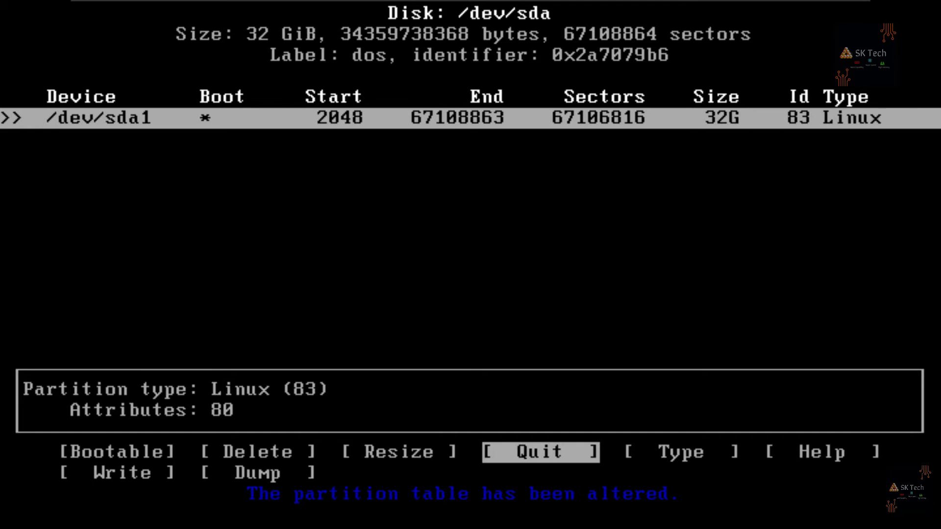
pyautogui.press('Return')
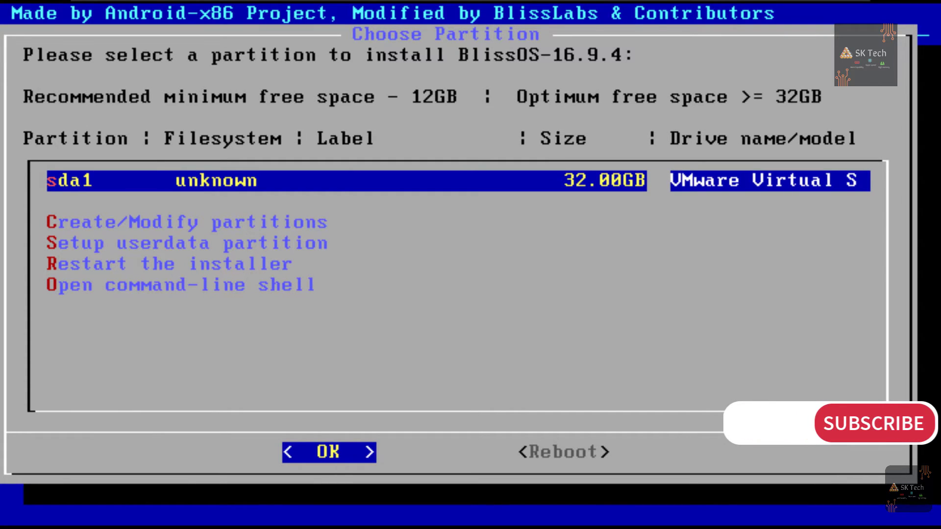
# Select sda1 as the installation partition and ext4 as its filesystem
pyautogui.press('Return')
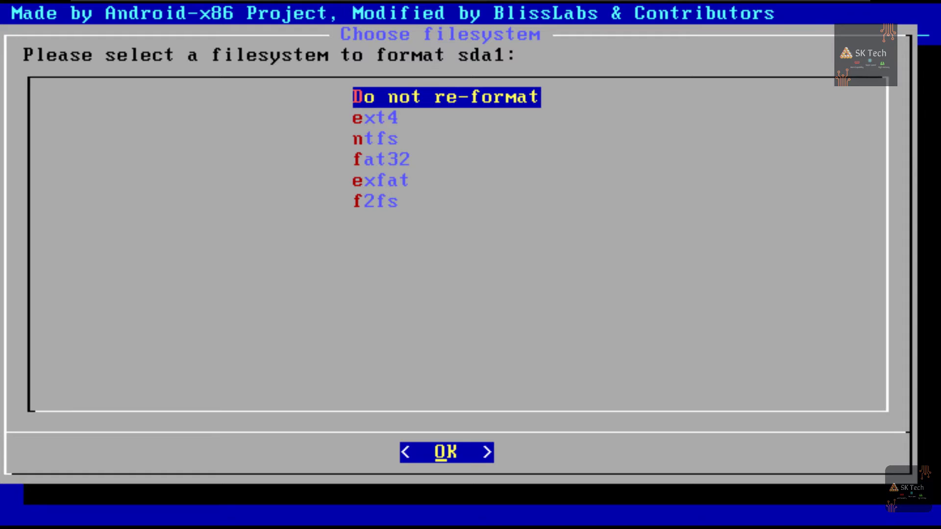
pyautogui.press('Down')
pyautogui.press('Return')
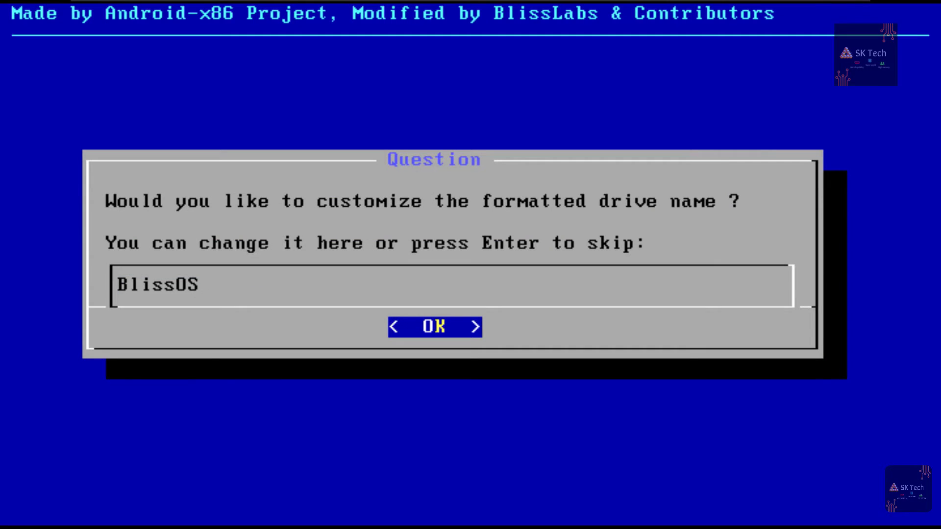
# Replace the formatted drive name with RadheKrishn and confirm formatting the sda1 partition
pyautogui.press('BackSpace')
pyautogui.press('BackSpace')
pyautogui.press('BackSpace')
pyautogui.press('BackSpace')
pyautogui.press('BackSpace')
pyautogui.press('BackSpace')
pyautogui.press('BackSpace')
pyautogui.write('R')
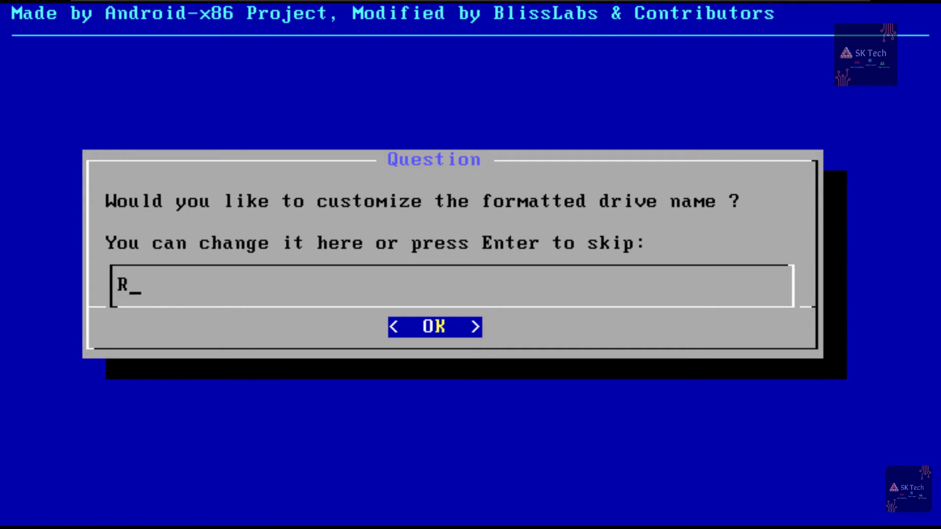
pyautogui.write('adheKrihns')
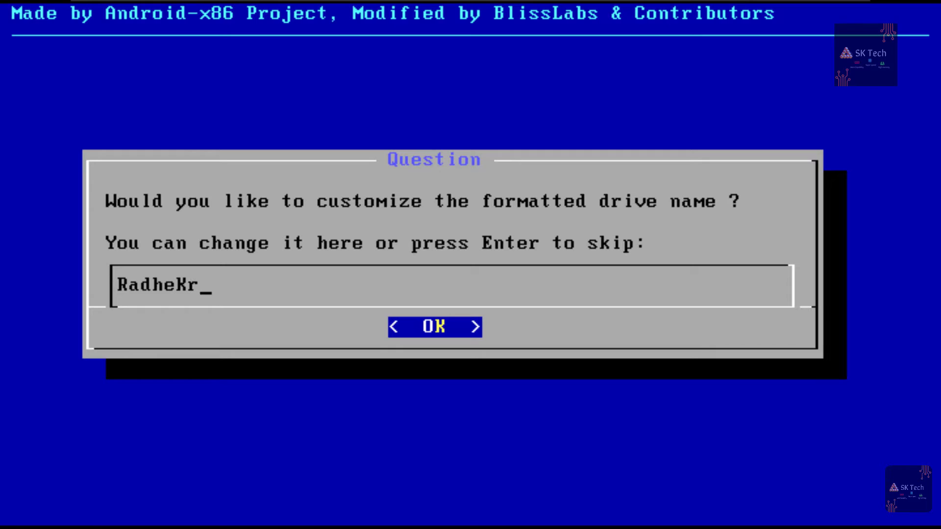
pyautogui.press('BackSpace')
pyautogui.press('BackSpace')
pyautogui.press('BackSpace')
pyautogui.write('shn')
pyautogui.press('Return')
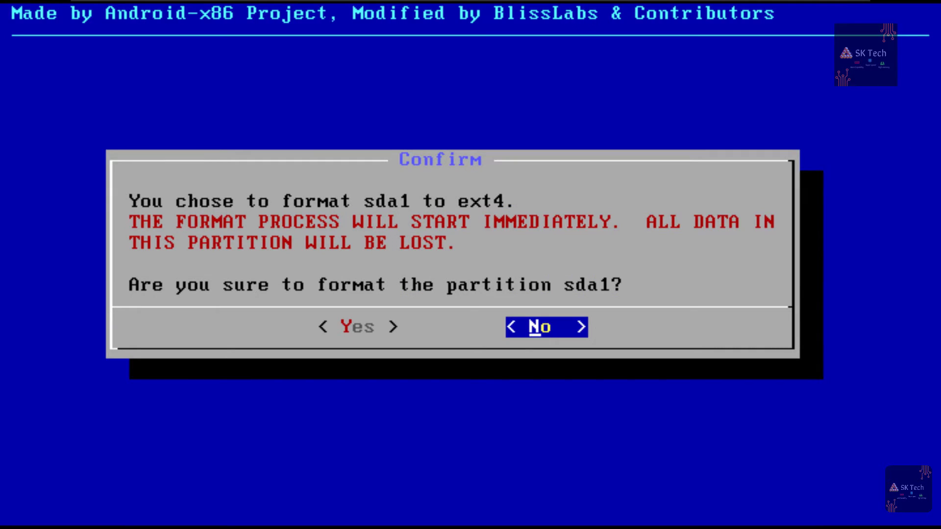
pyautogui.press('Left')
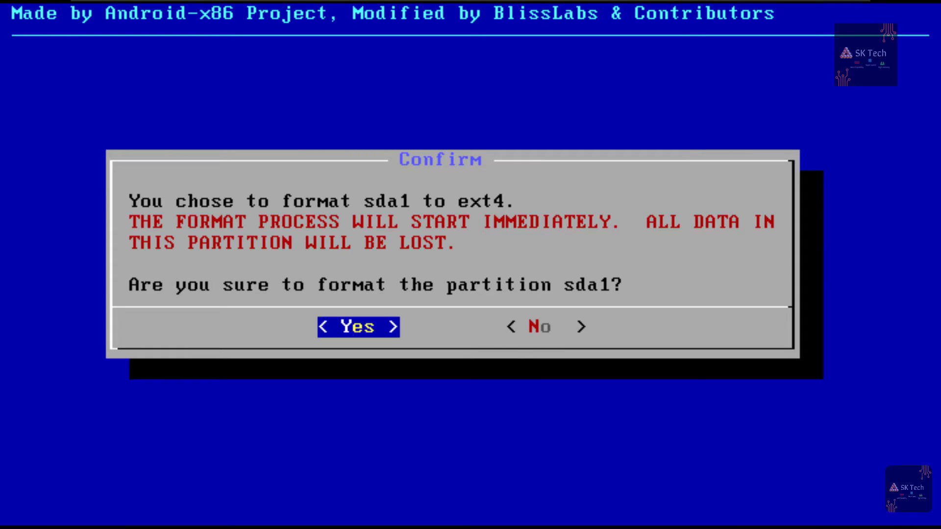
pyautogui.press('Return')
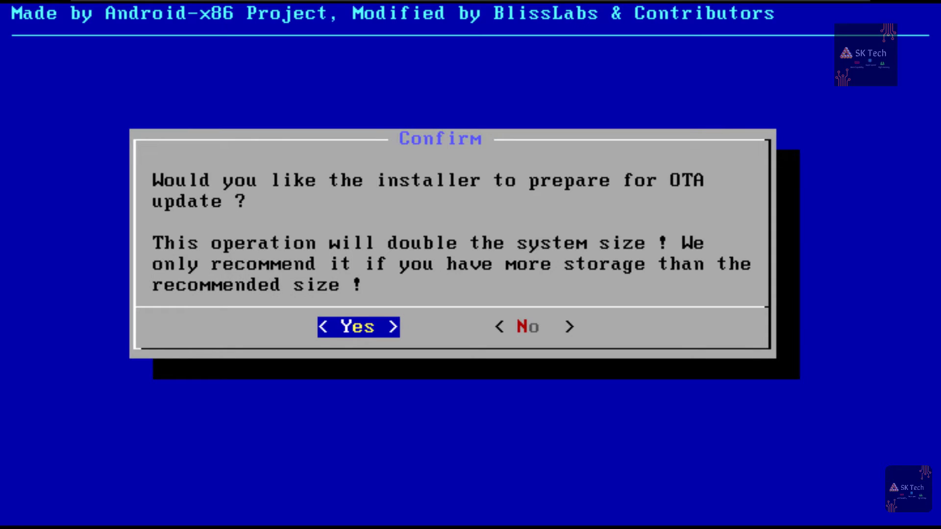
# Decline preparing the installation for OTA updates and install the Grub2 bootloader
pyautogui.press('Right')
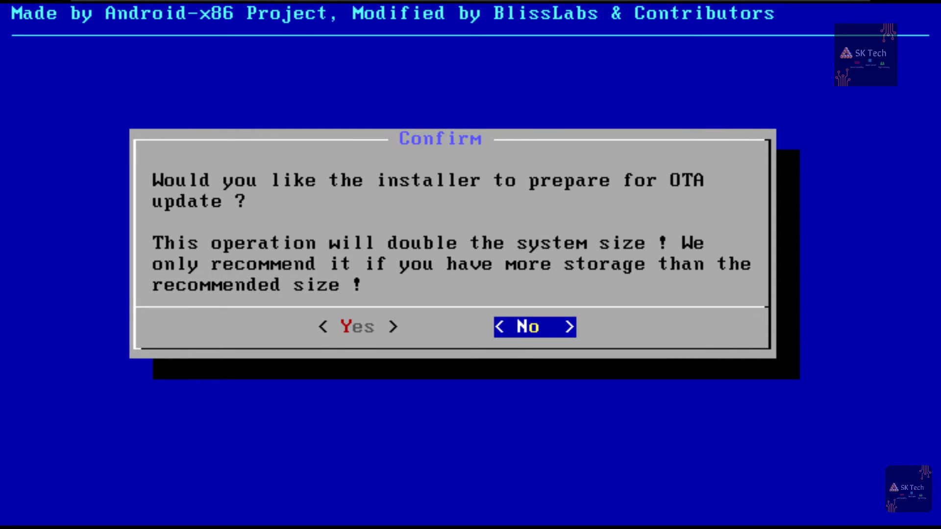
pyautogui.press('Return')
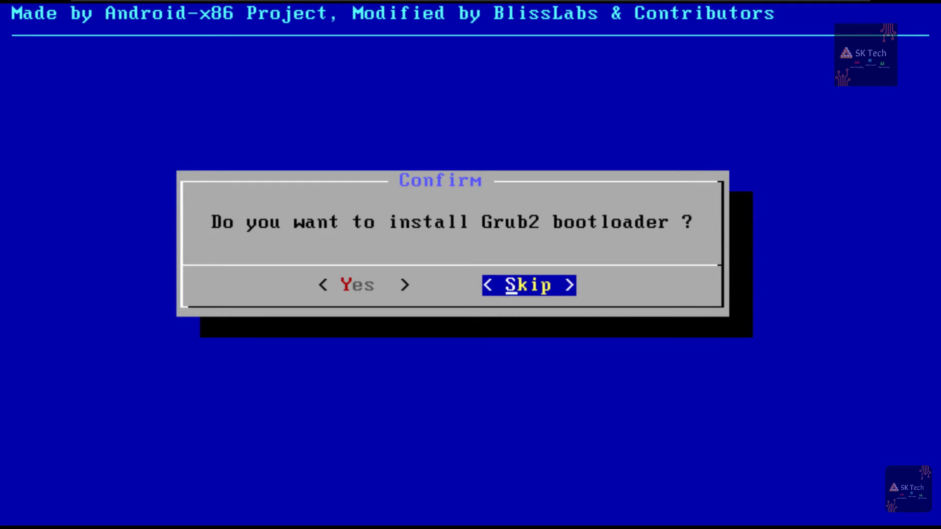
pyautogui.press('Left')
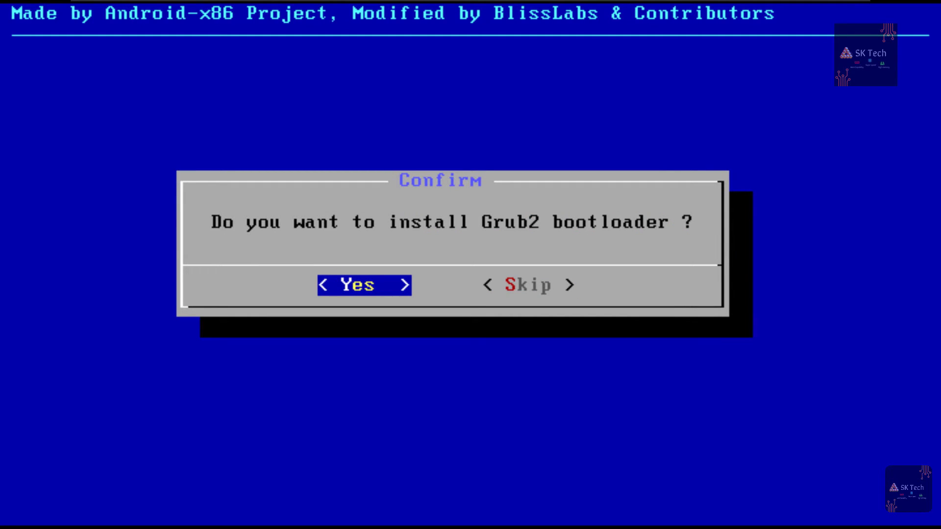
pyautogui.press('Return')
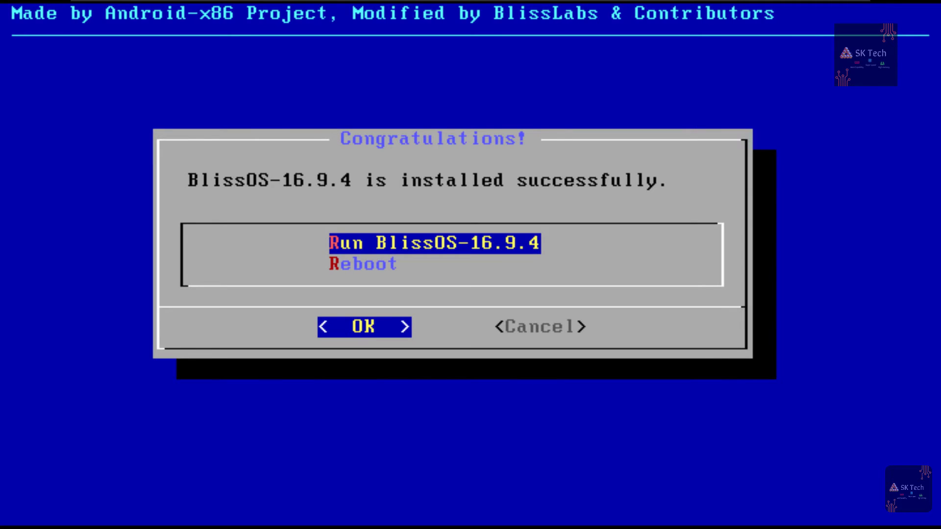
# Reboot the machine and boot the BlissOS-16.9.4 Vbox/VMWare - No HW Acceleration entry from the VM Options
pyautogui.press('Down')
pyautogui.press('Return')
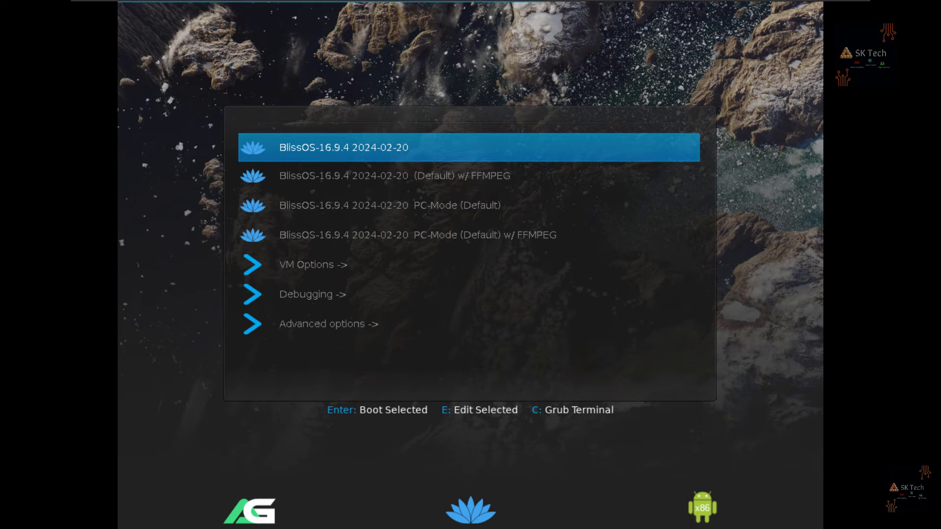
pyautogui.press('Down')
pyautogui.press('Down')
pyautogui.press('Down')
pyautogui.press('Down')
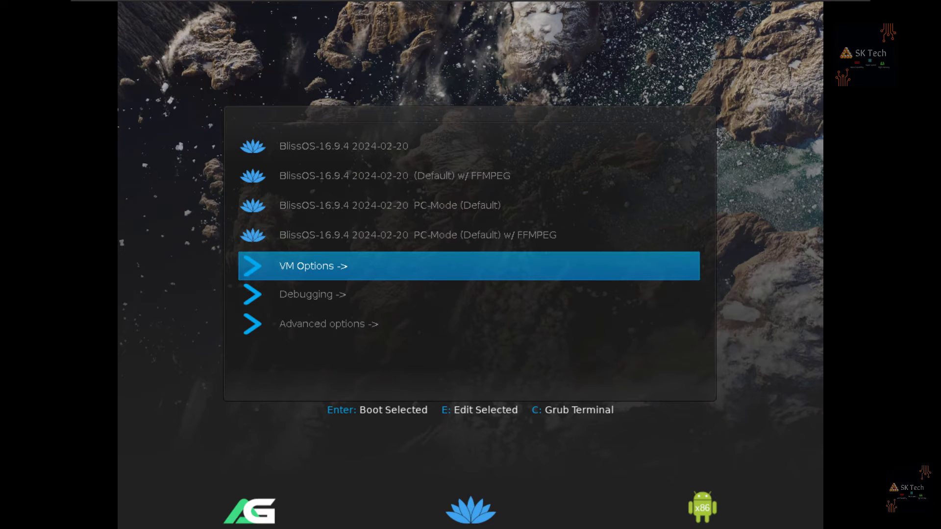
pyautogui.press('Return')
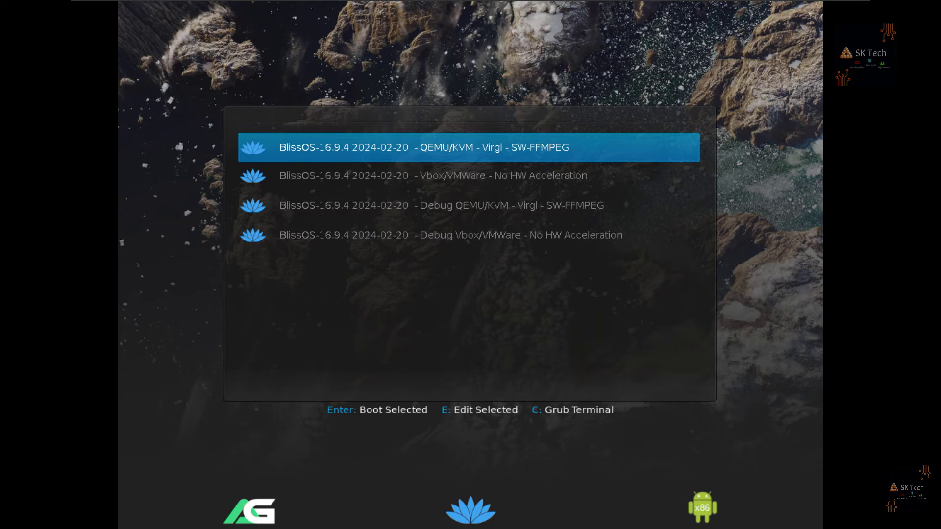
pyautogui.press('Down')
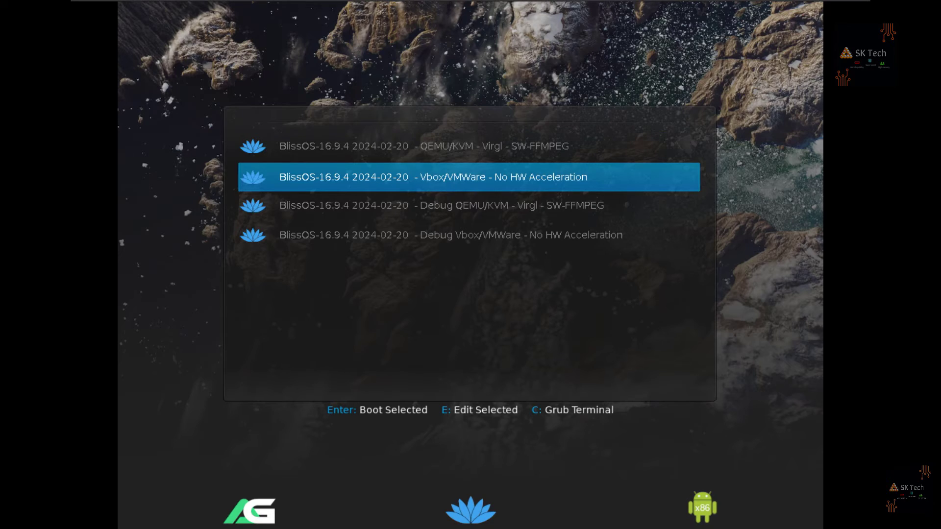
pyautogui.press('Return')
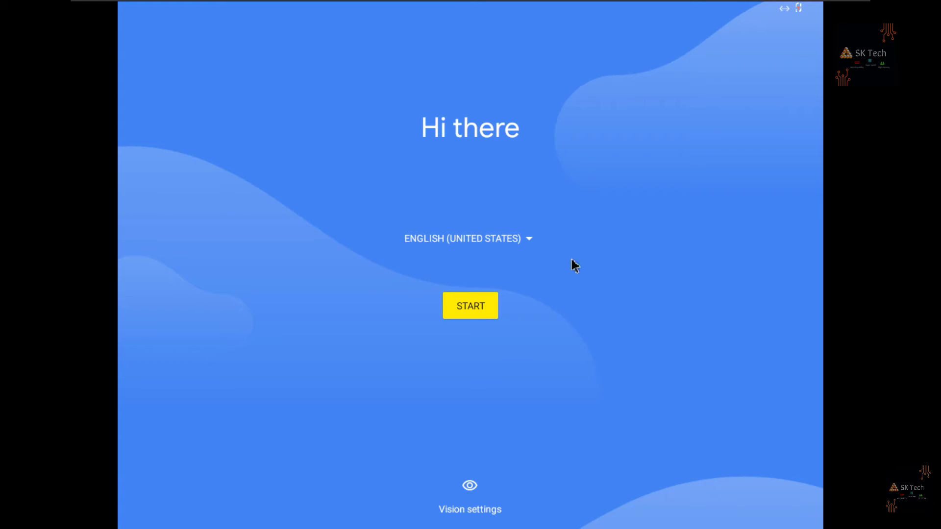
# Start the Android setup in English (United States) and choose to continue setting up offline
pyautogui.click(477, 312)
pyautogui.click(474, 309)
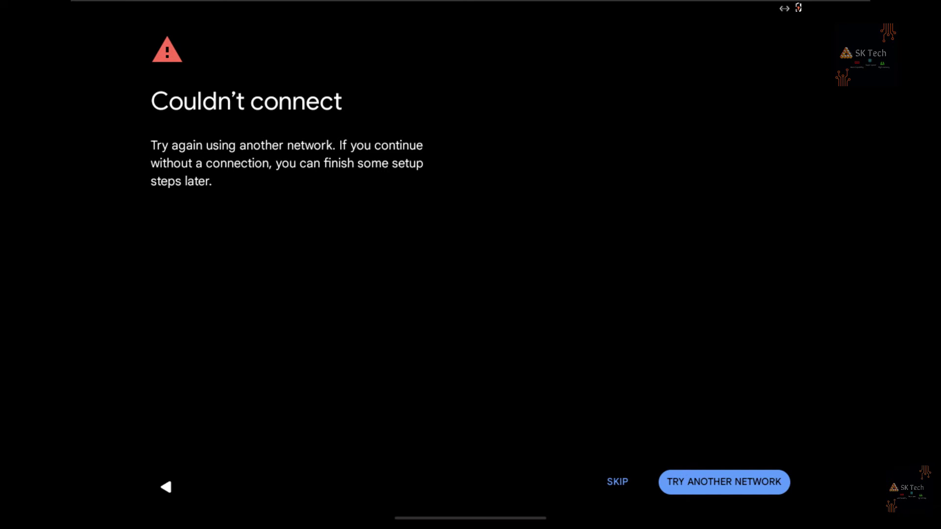
pyautogui.click(735, 484)
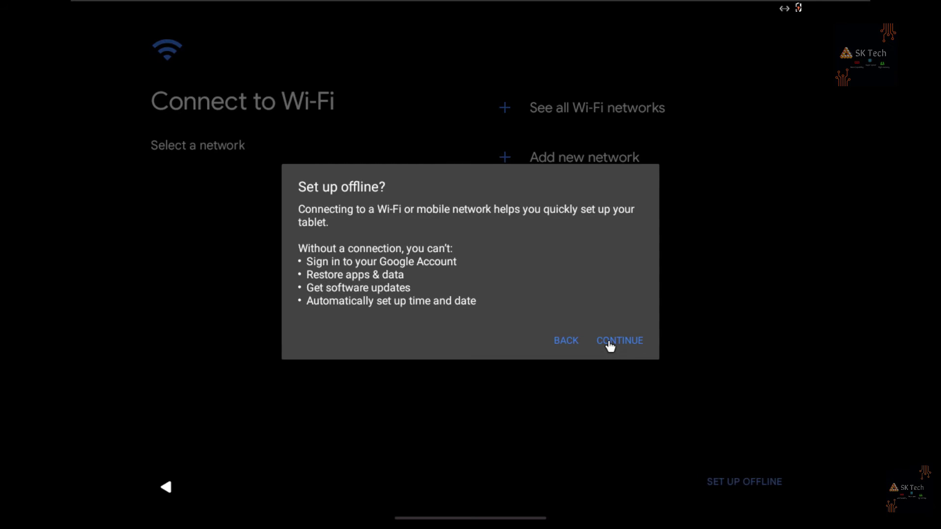
pyautogui.click(609, 341)
# Accept the Google services with their default options and skip setting up a screen lock
pyautogui.click(763, 491)
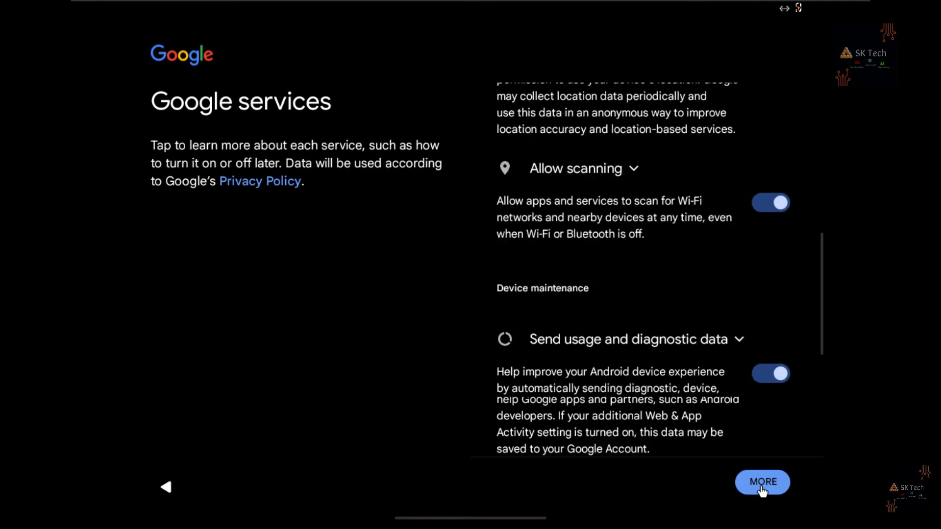
pyautogui.click(764, 486)
pyautogui.click(774, 486)
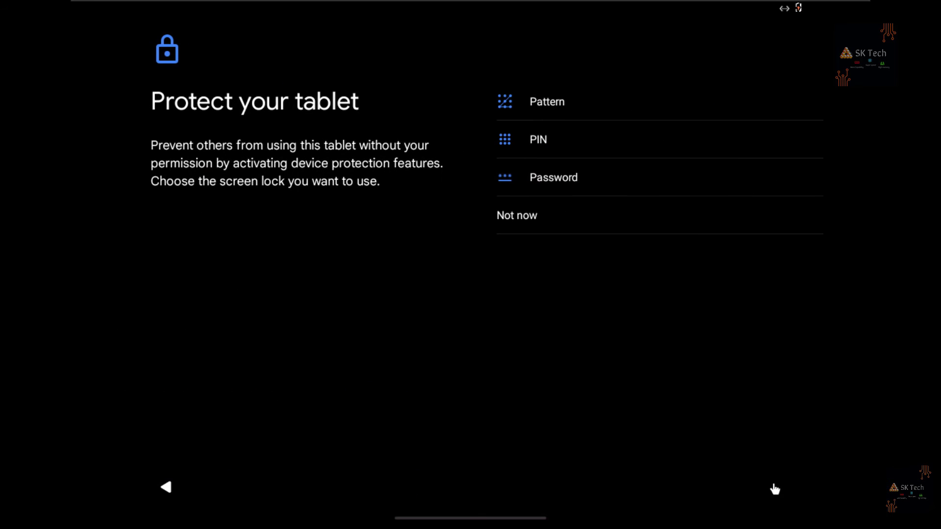
pyautogui.click(642, 227)
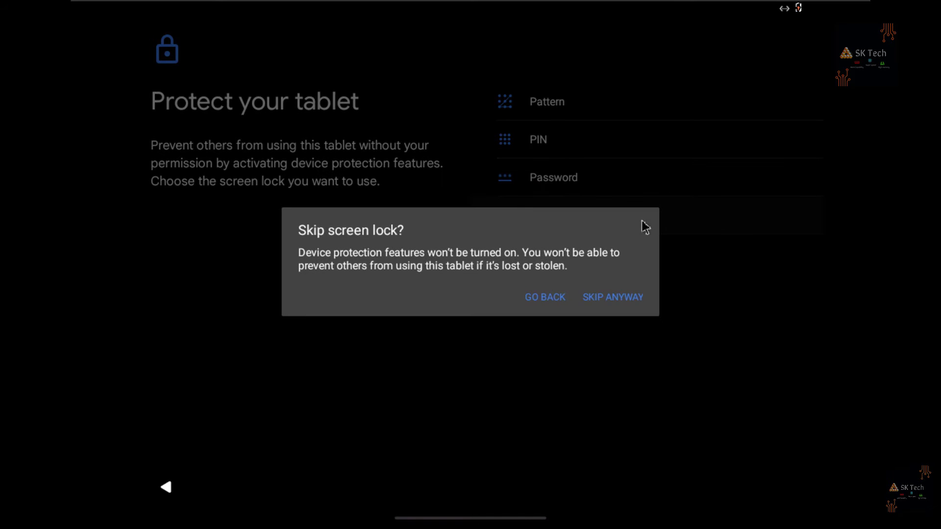
pyautogui.click(615, 295)
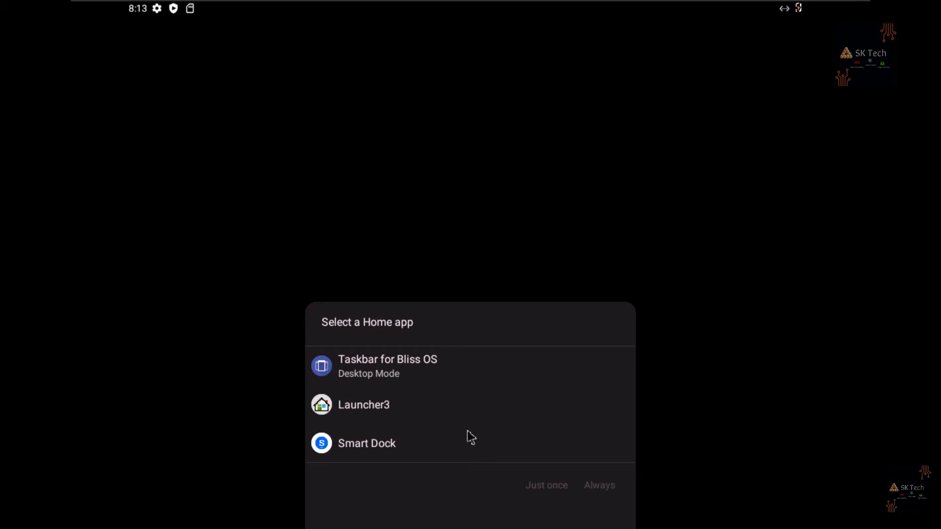
# Set Launcher3 as the Home app for always and look through the installed apps
pyautogui.click(394, 414)
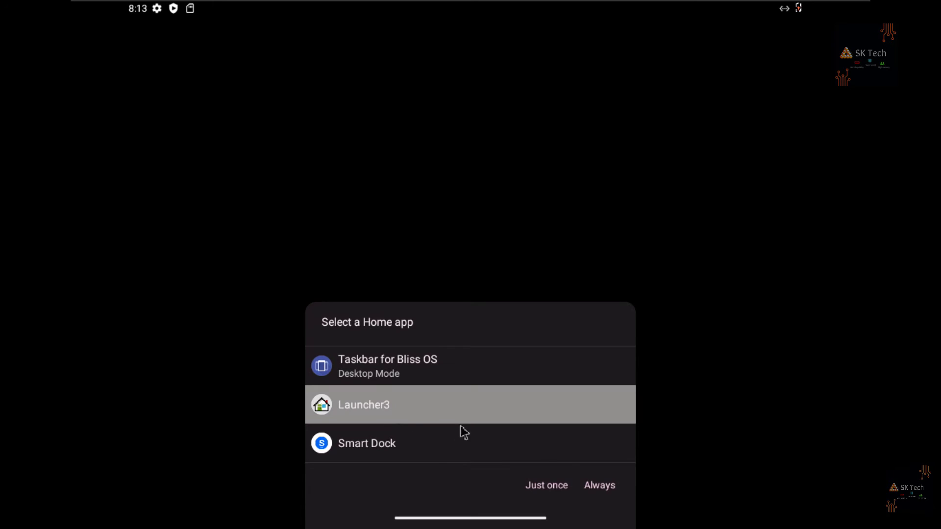
pyautogui.click(595, 486)
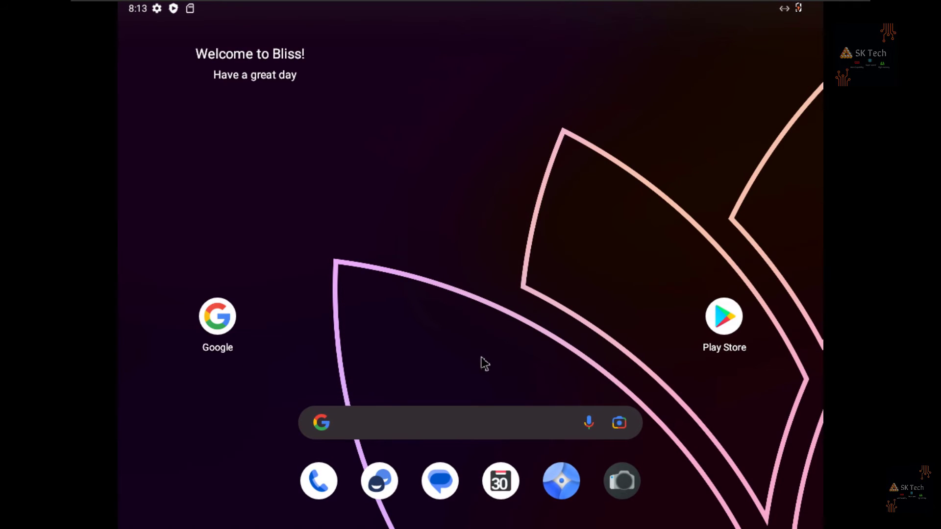
pyautogui.moveTo(522, 473); pyautogui.dragTo(510, 273)
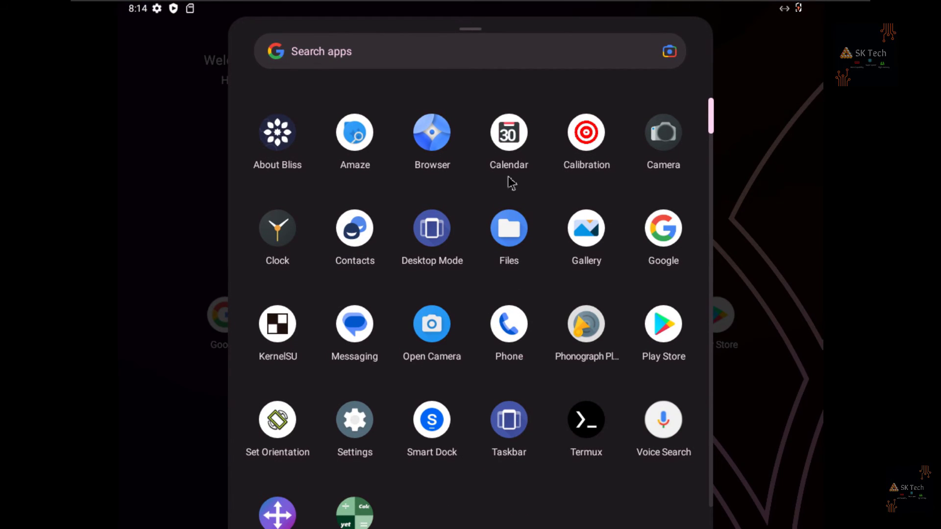
pyautogui.moveTo(509, 183); pyautogui.dragTo(443, 342)
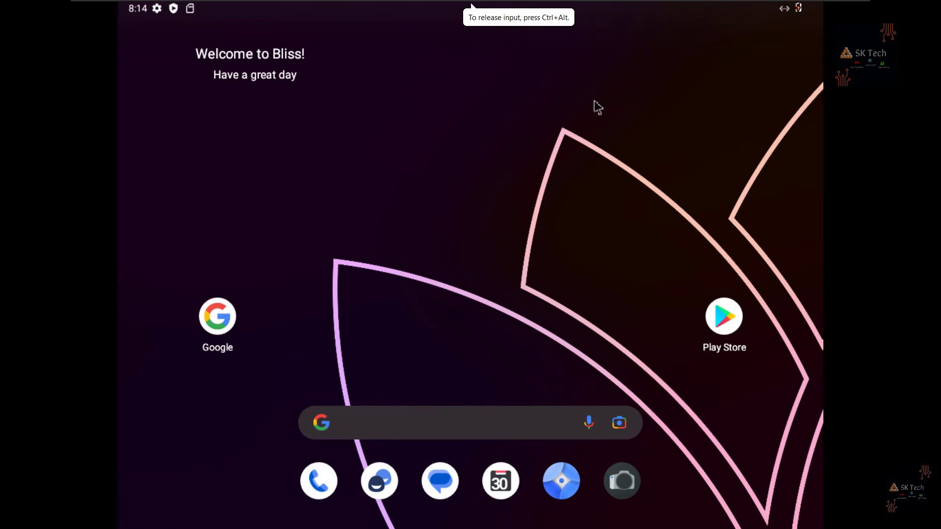
# Open the tablet's settings and examine the Android version under About tablet, including its clock Easter egg
pyautogui.moveTo(206, 45); pyautogui.dragTo(210, 206)
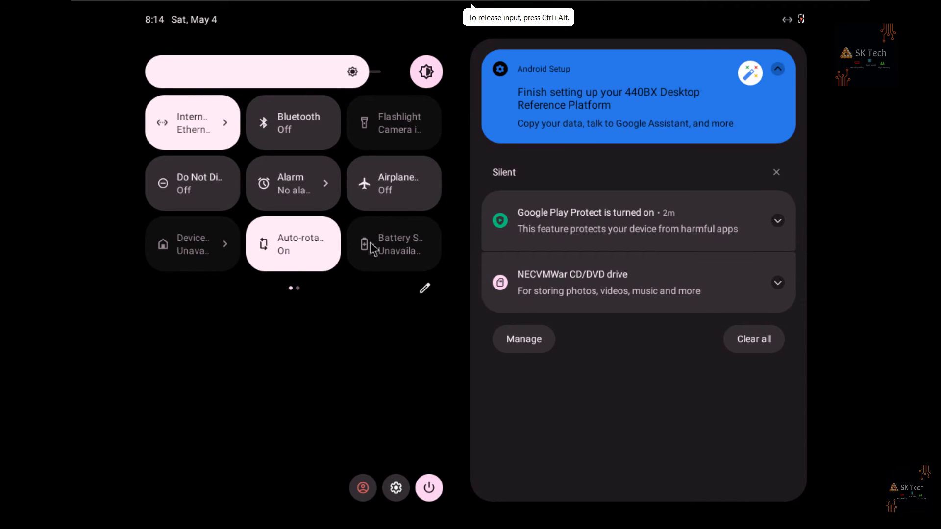
pyautogui.moveTo(370, 242); pyautogui.dragTo(441, 363)
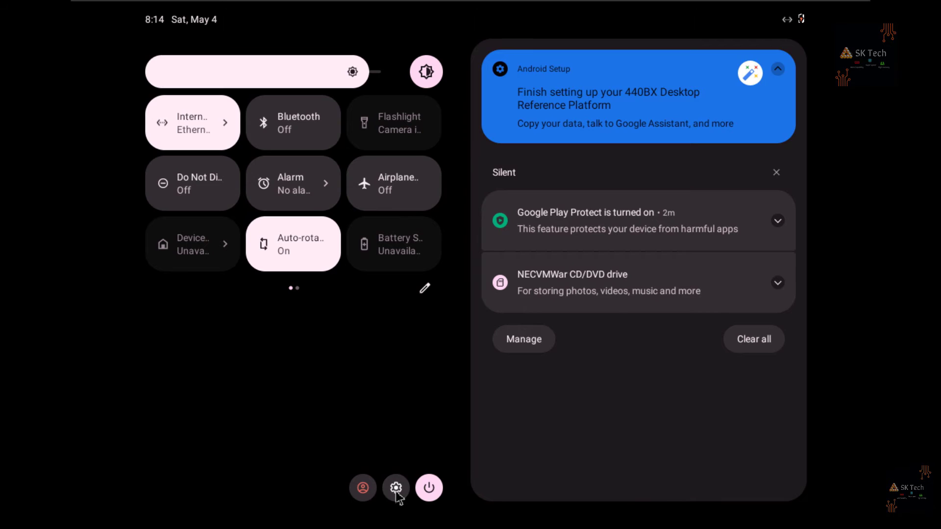
pyautogui.click(396, 488)
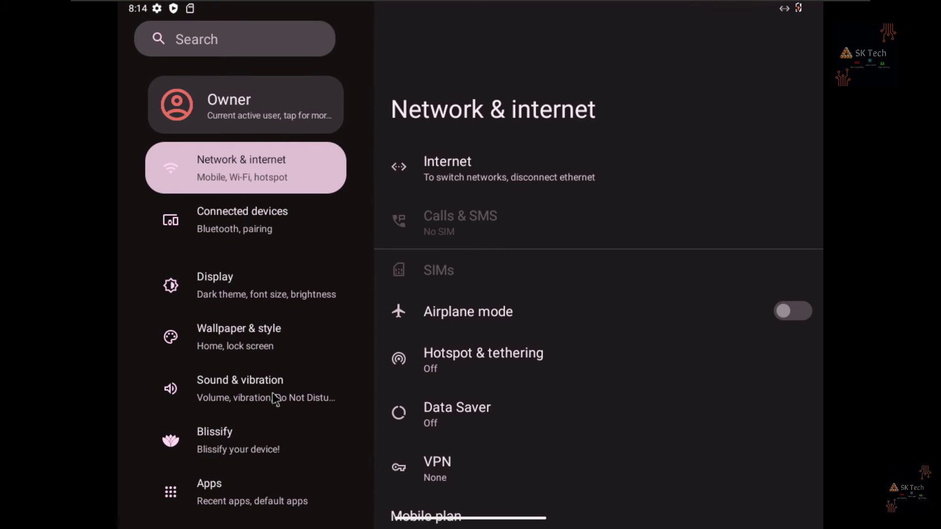
pyautogui.scroll(-10, 273, 422)
pyautogui.click(276, 473)
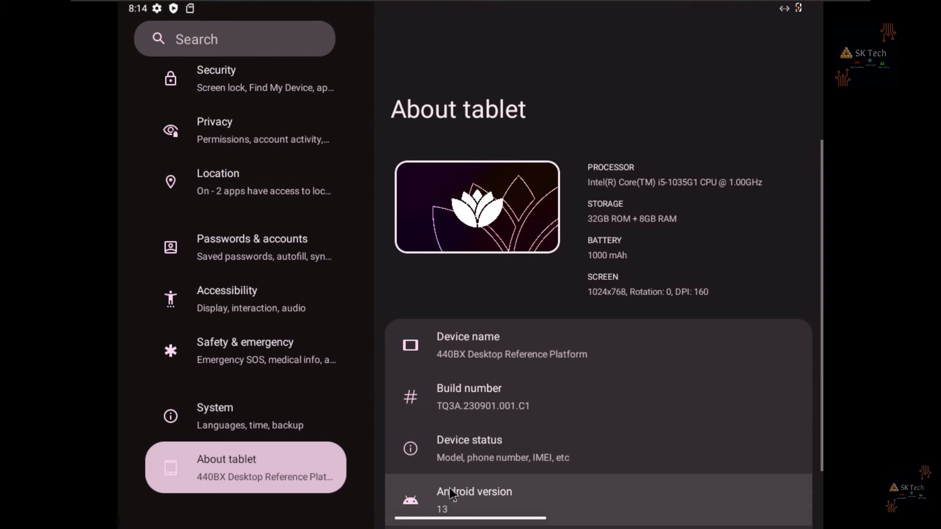
pyautogui.click(452, 498)
pyautogui.click(400, 160)
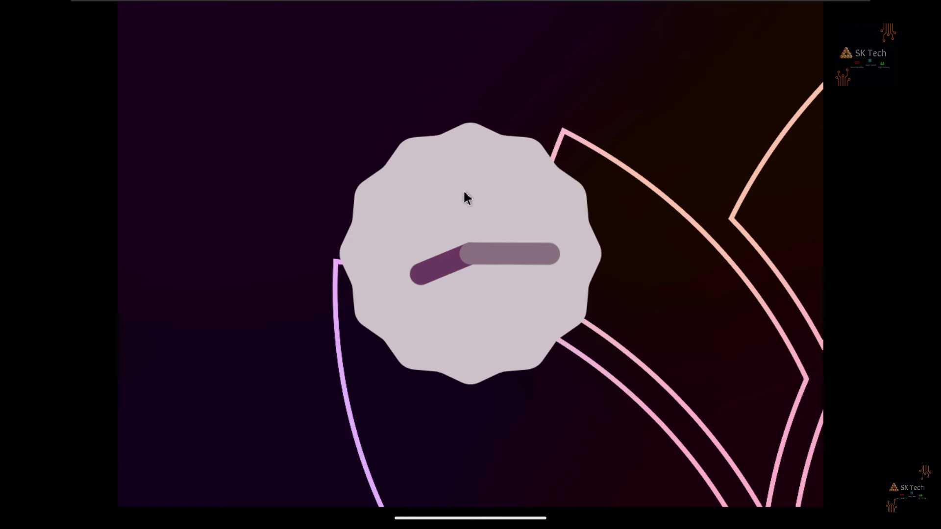
pyautogui.moveTo(517, 260); pyautogui.dragTo(467, 189)
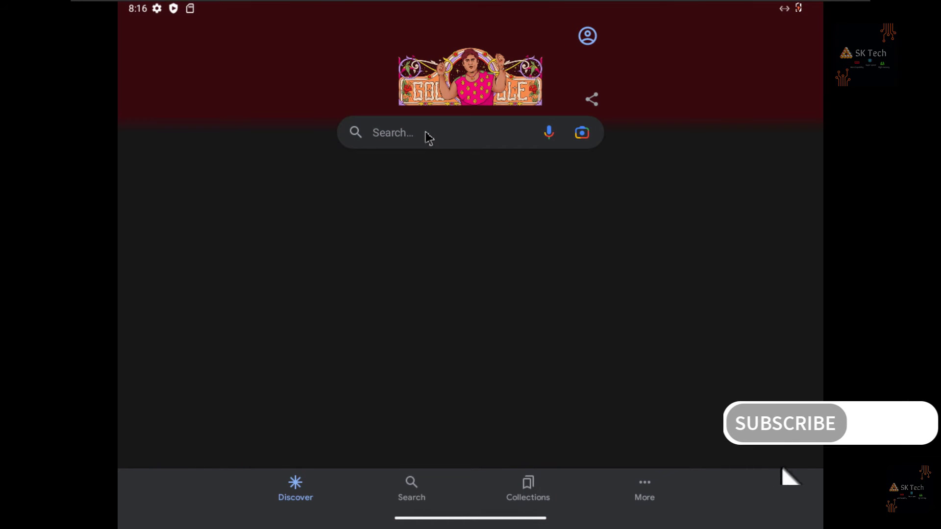
# Begin a search in the Google app, decline the offer to sign in, and leave the search
pyautogui.click(429, 138)
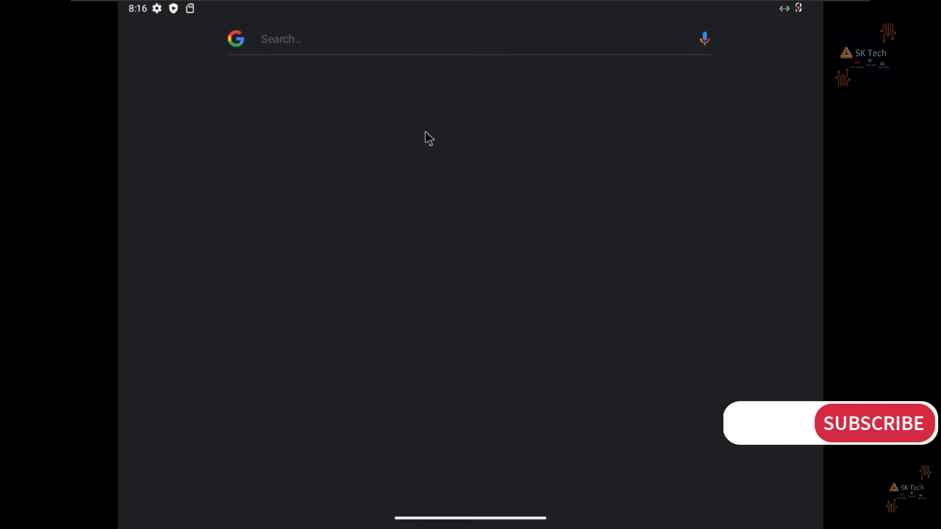
pyautogui.write('s')
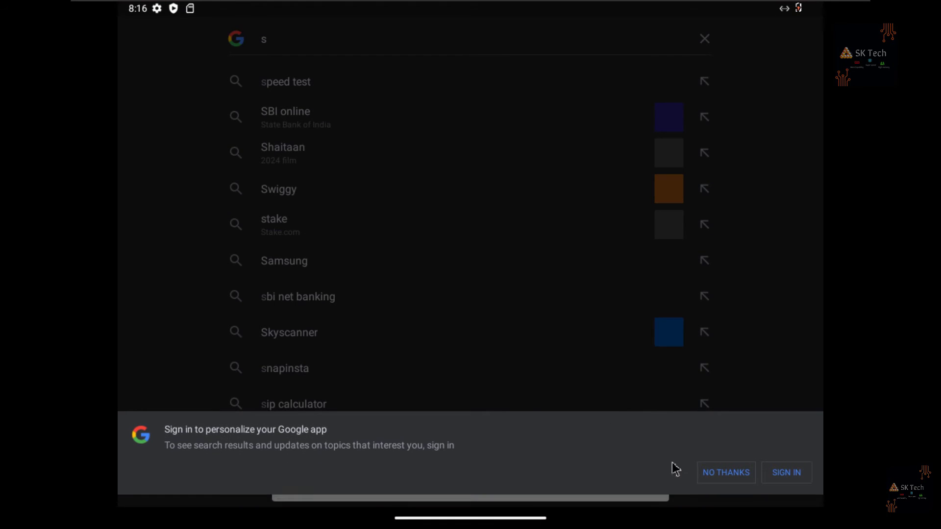
pyautogui.click(728, 484)
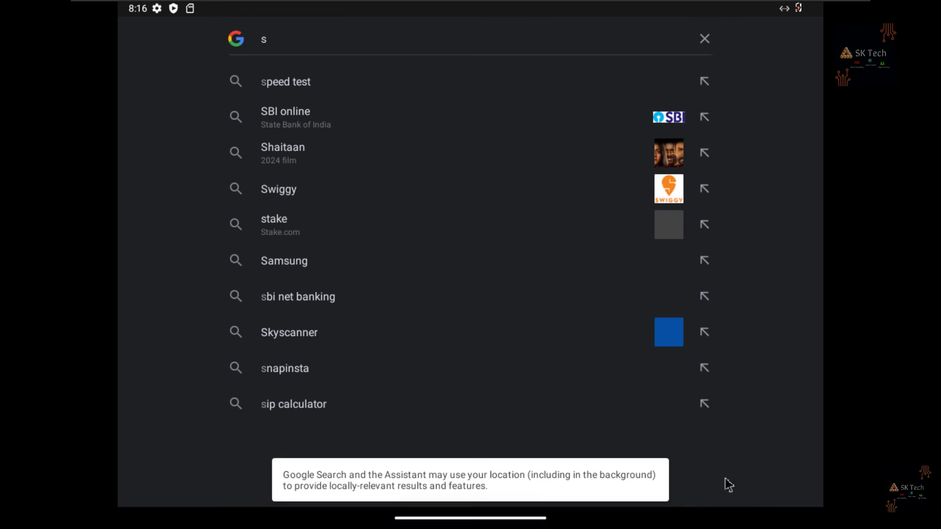
pyautogui.click(341, 40)
pyautogui.press('Escape')
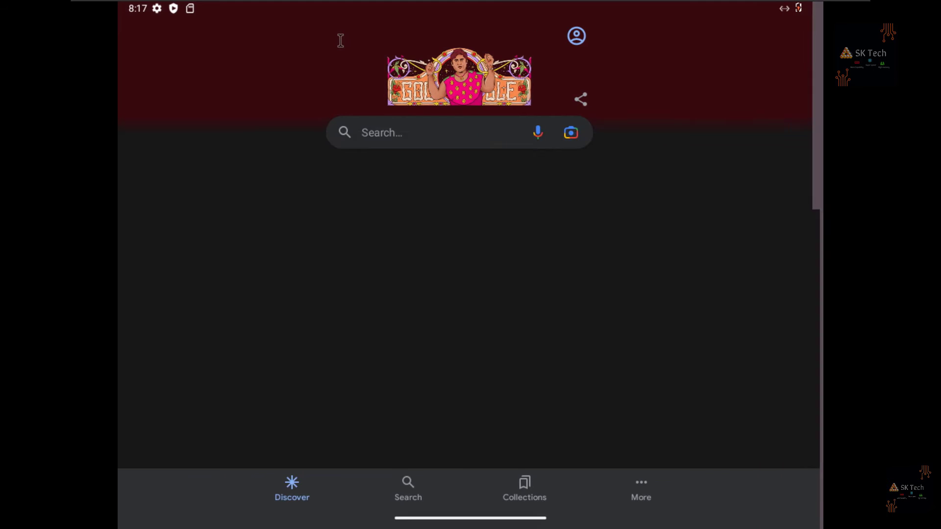
# Search Google for sk technical boy
pyautogui.click(408, 130)
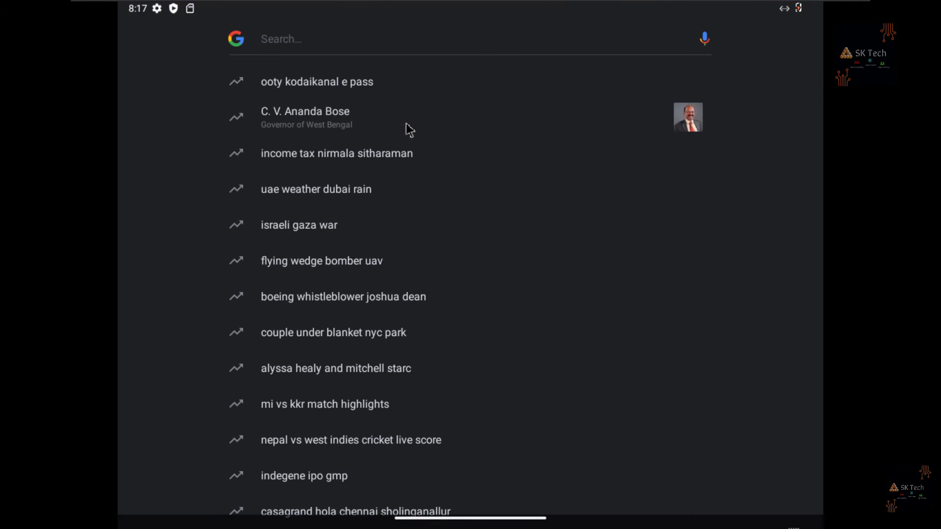
pyautogui.write('sk')
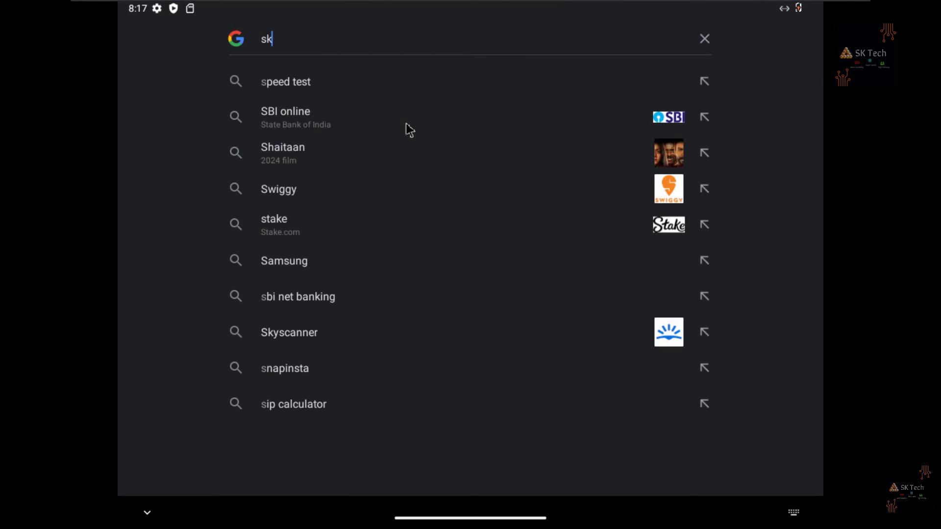
pyautogui.write(' tech')
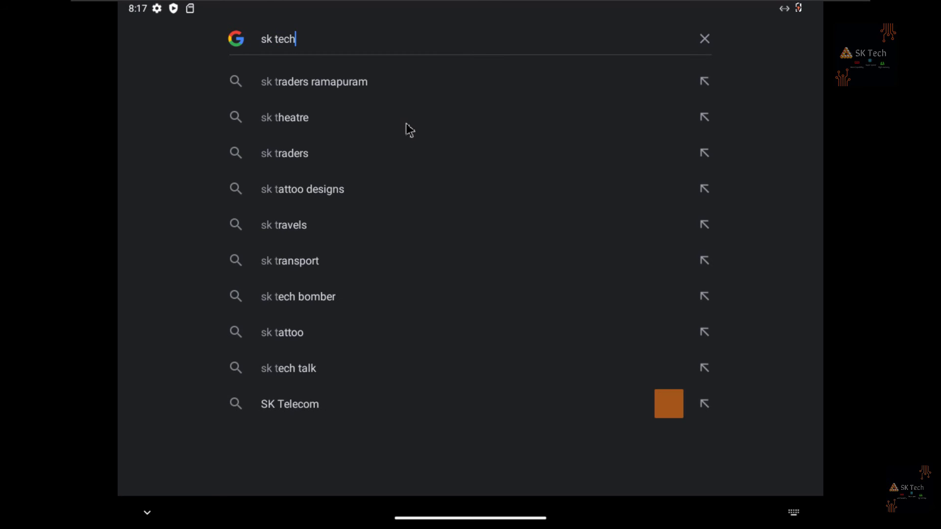
pyautogui.write('nica')
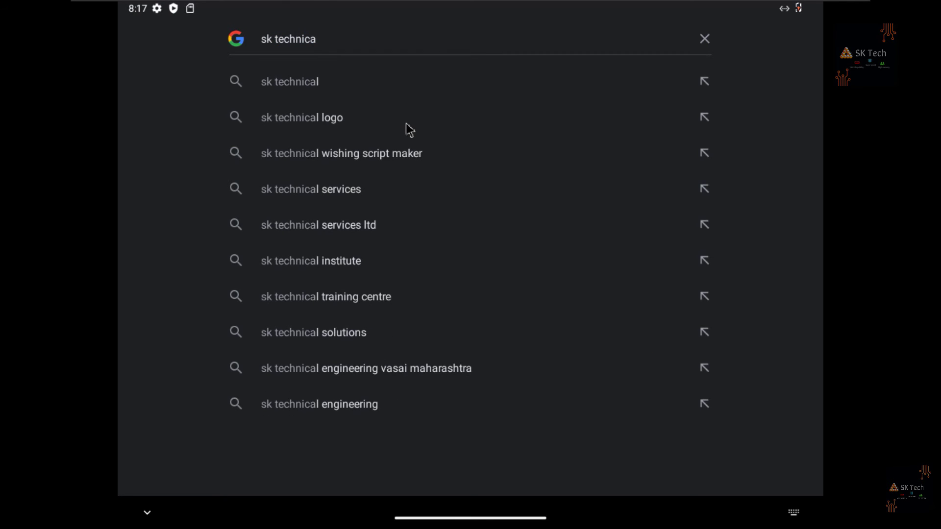
pyautogui.write('l bo')
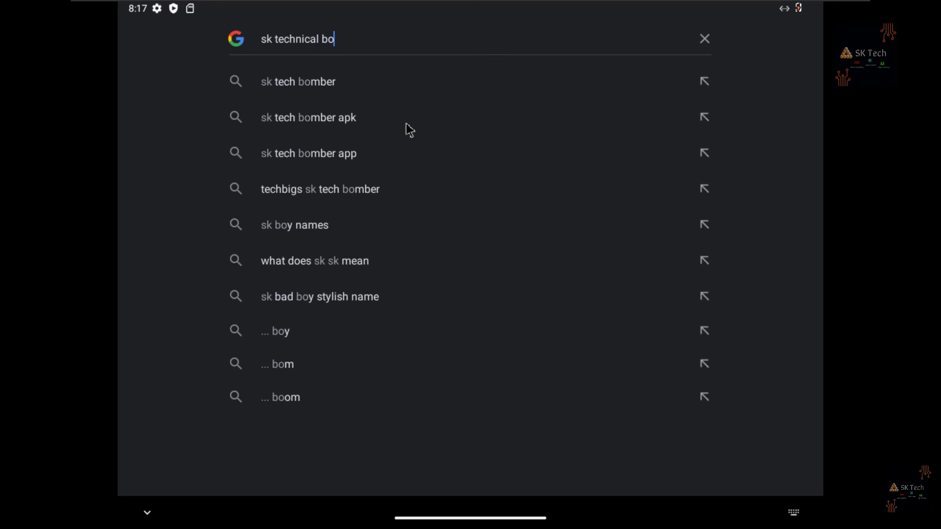
pyautogui.press('Escape')
pyautogui.press('Escape')
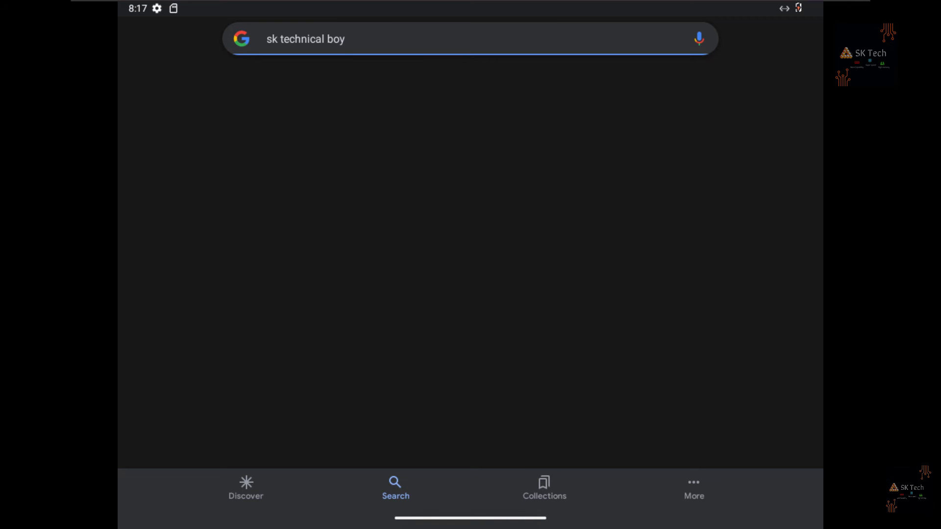
# Look through the search results, open the SK Technical Boy YouTube channel, and show its Home section
pyautogui.click(399, 6)
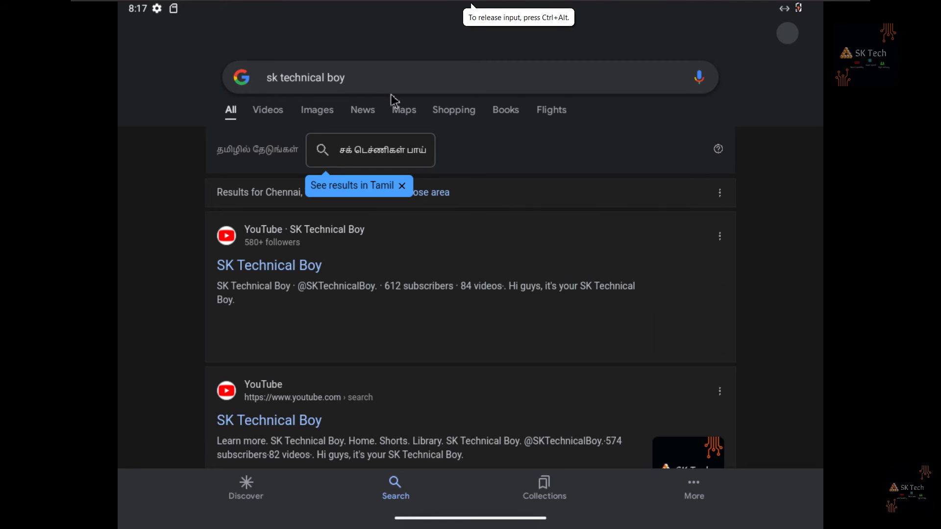
pyautogui.click(394, 237)
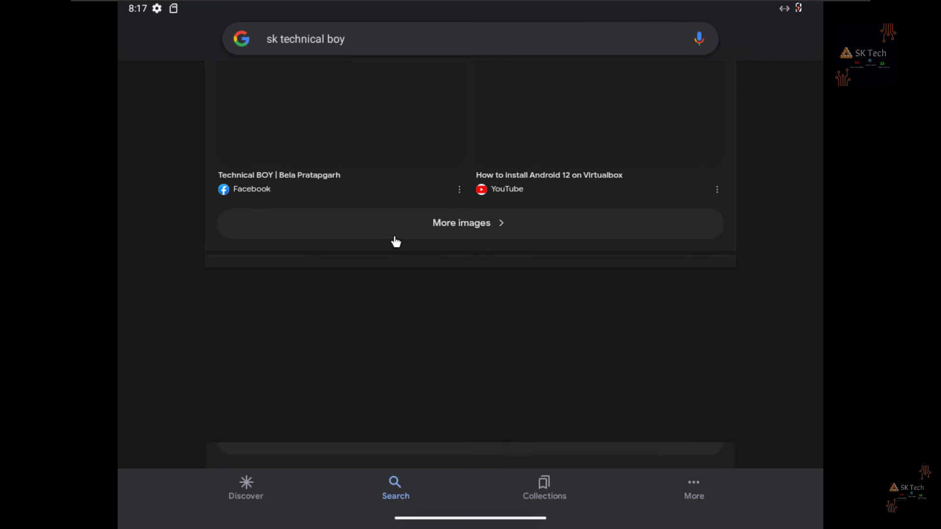
pyautogui.scroll(-2, 395, 243)
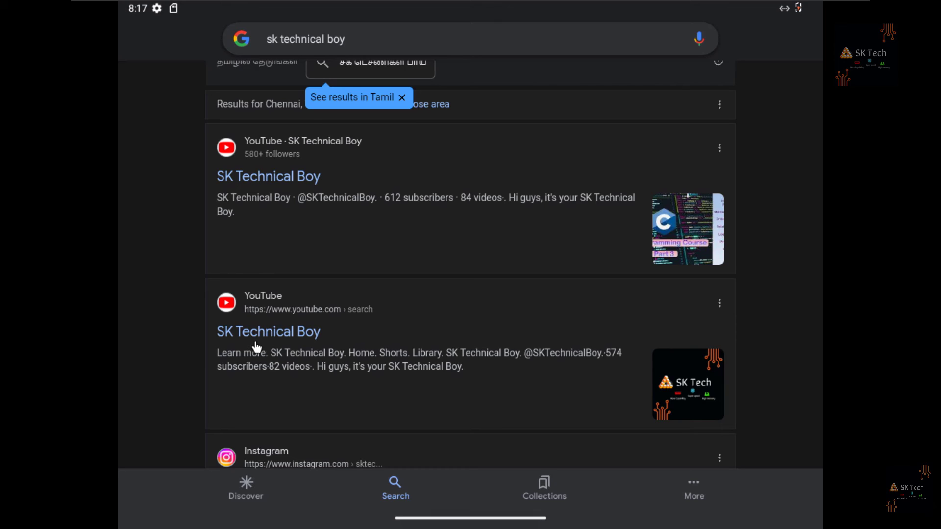
pyautogui.click(280, 338)
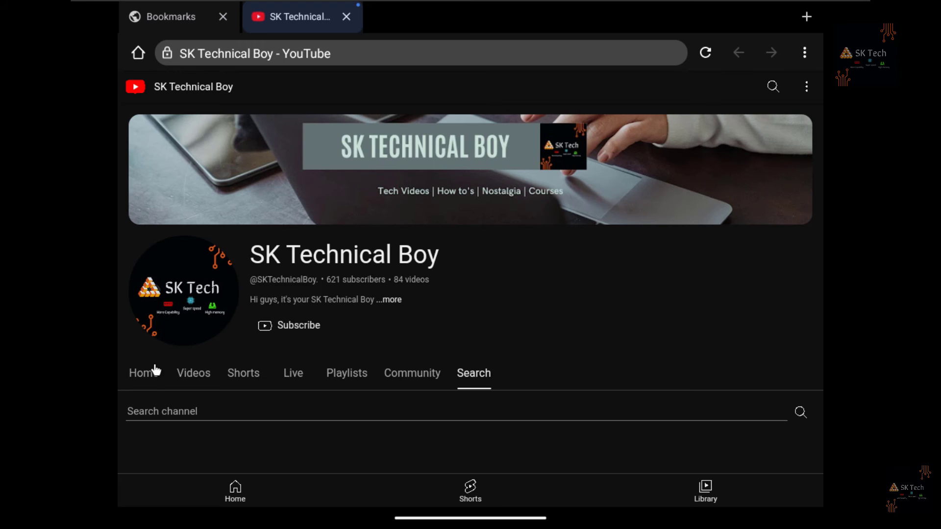
pyautogui.click(144, 373)
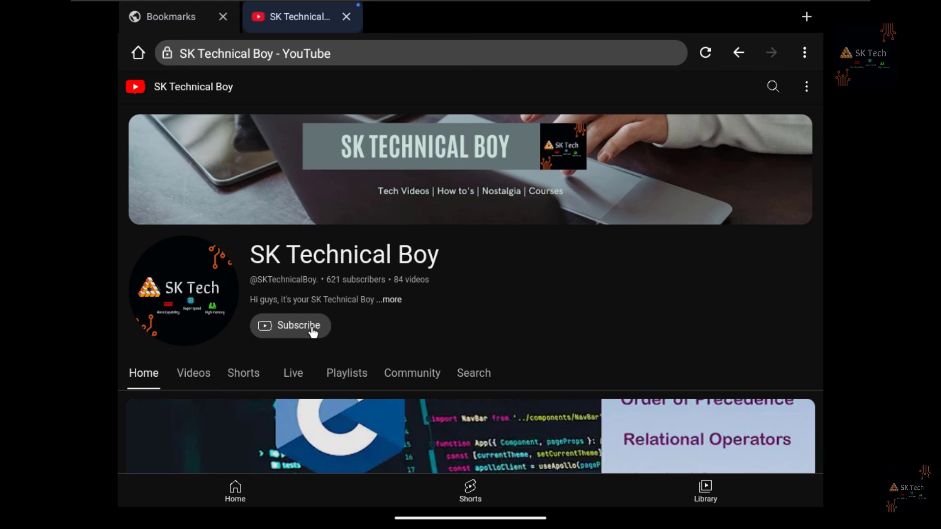
# Decline signing in when attempting to subscribe to the channel, and clear all recent apps
pyautogui.click(297, 340)
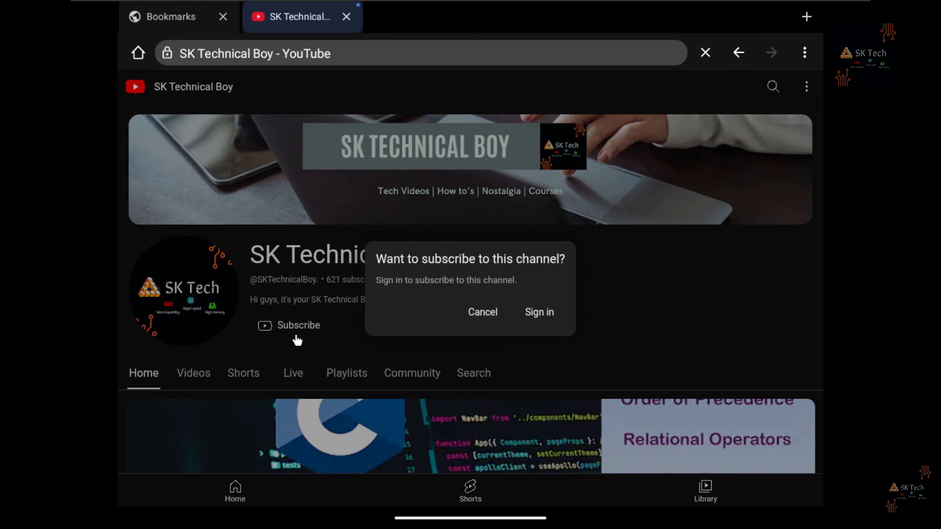
pyautogui.click(466, 319)
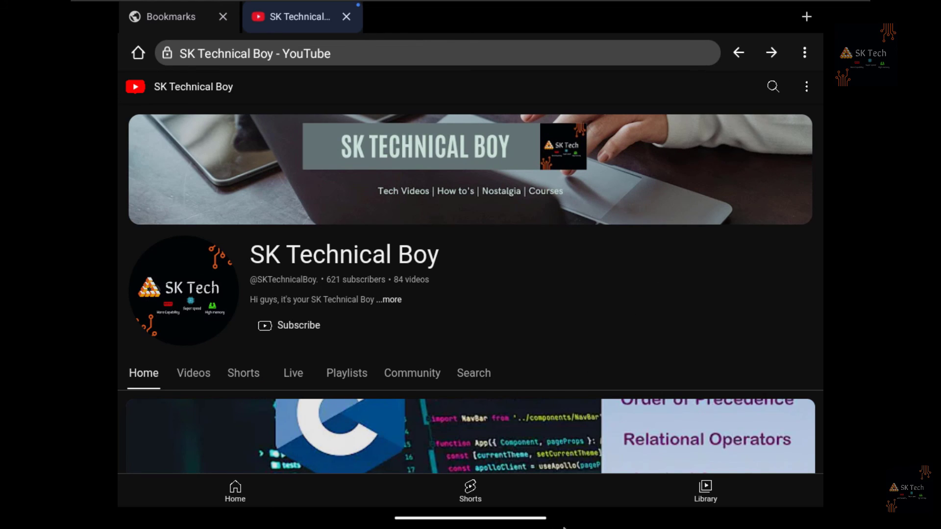
pyautogui.moveTo(535, 520); pyautogui.dragTo(555, 301)
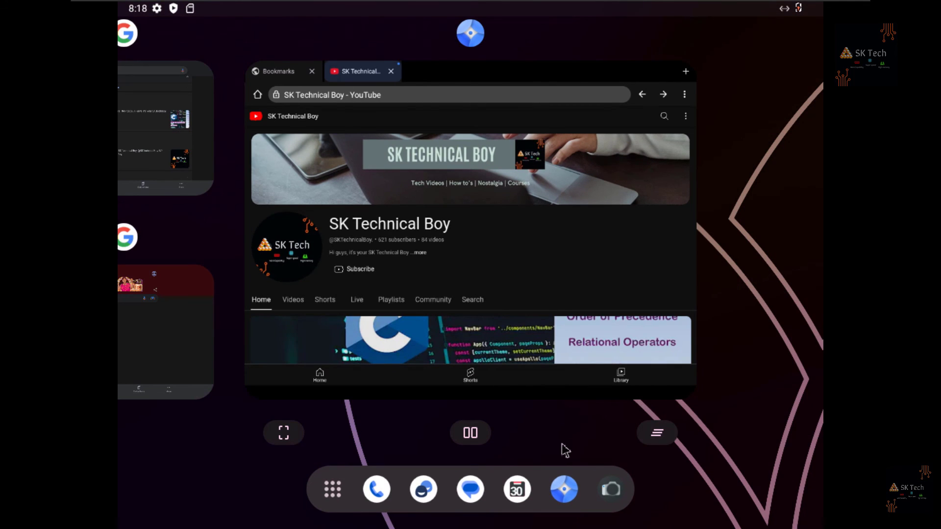
pyautogui.click(667, 434)
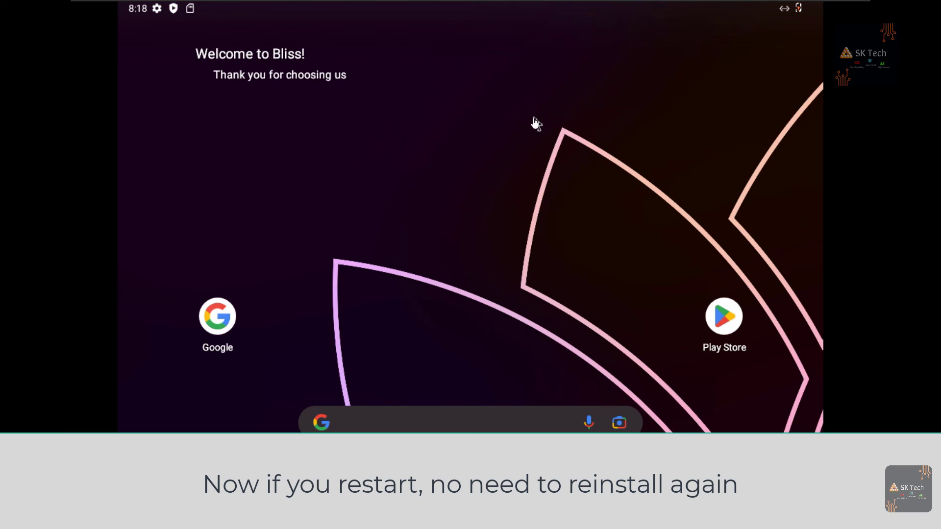
# Release the input from the guest and shut down the Android 13 virtual machine
pyautogui.hotkey('ctrl', 'alt')
pyautogui.moveTo(250, 10)
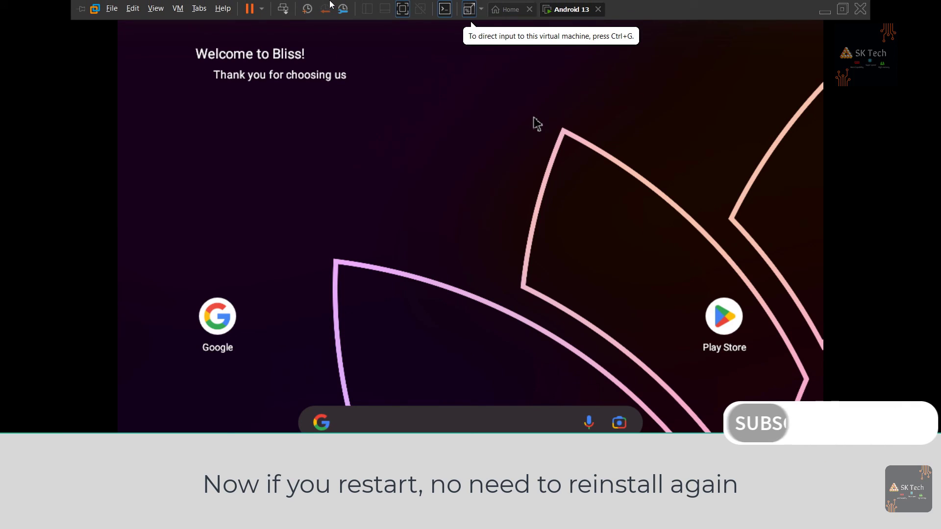
pyautogui.click(262, 8)
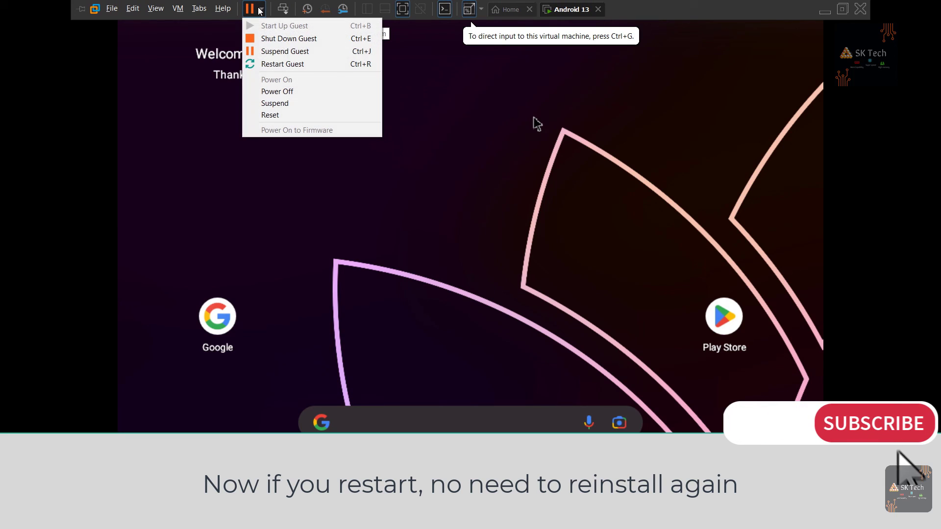
pyautogui.click(284, 50)
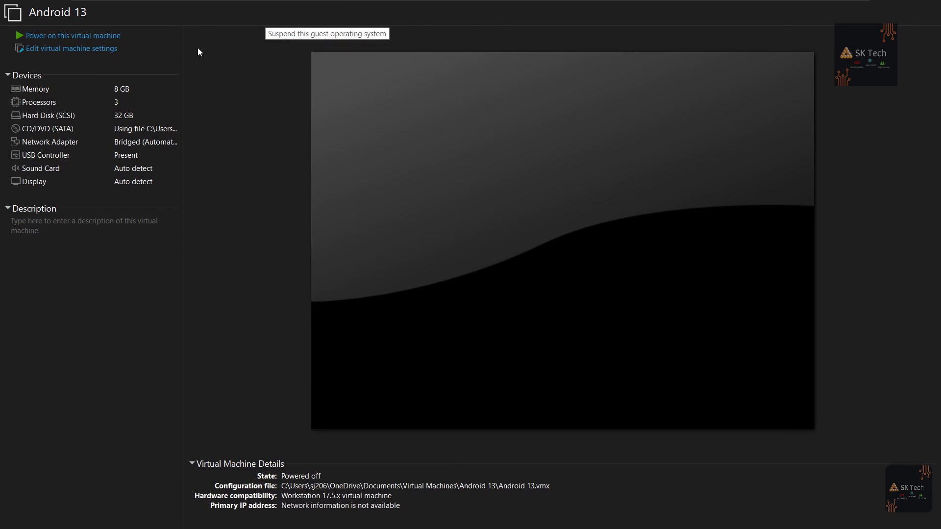
# Power on the Android 13 virtual machine and boot Bliss OS with the default entry under VM Options
pyautogui.click(177, 8)
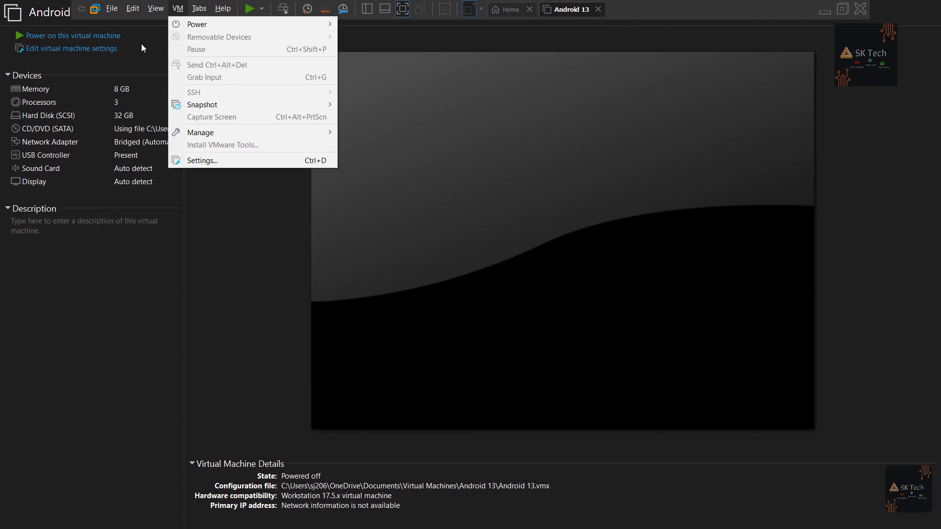
pyautogui.click(98, 35)
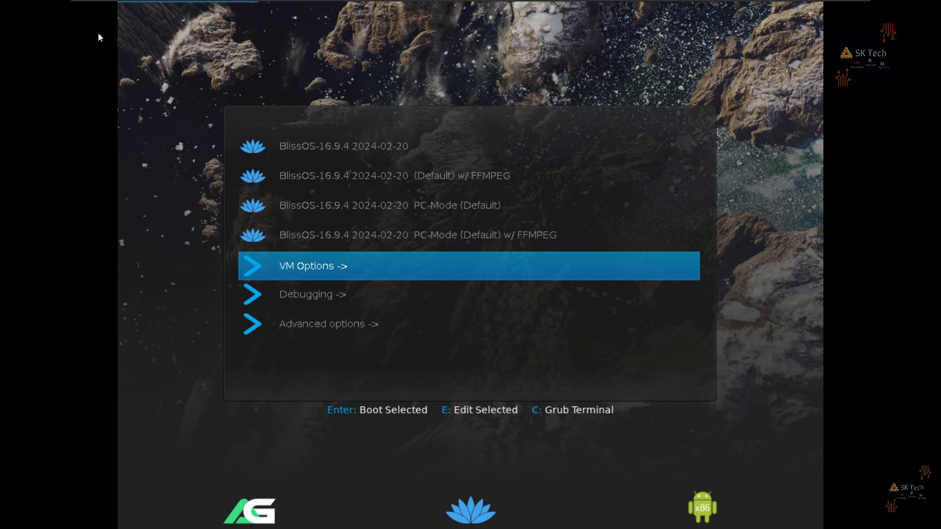
pyautogui.click(471, 5)
pyautogui.press('Return')
pyautogui.press('Return')
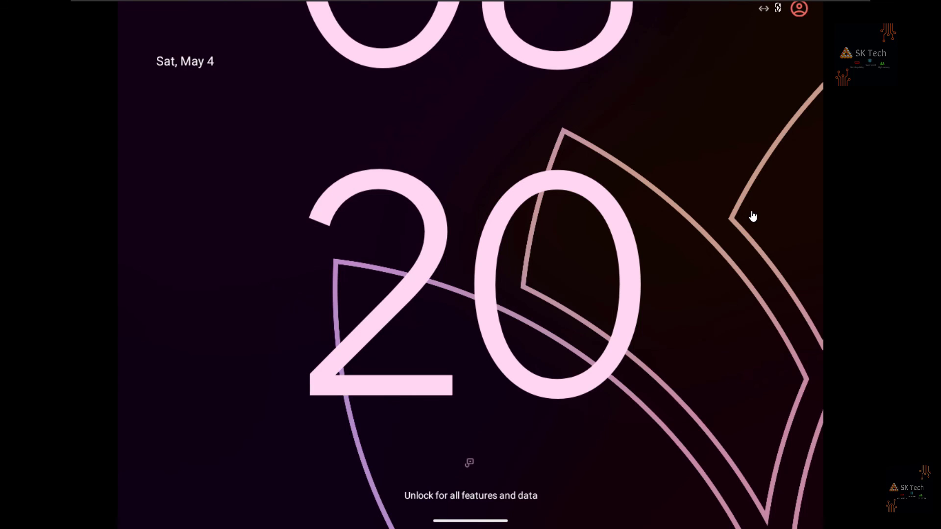
# Unlock the tablet from the lock screen and open the list of installed apps
pyautogui.click(752, 214)
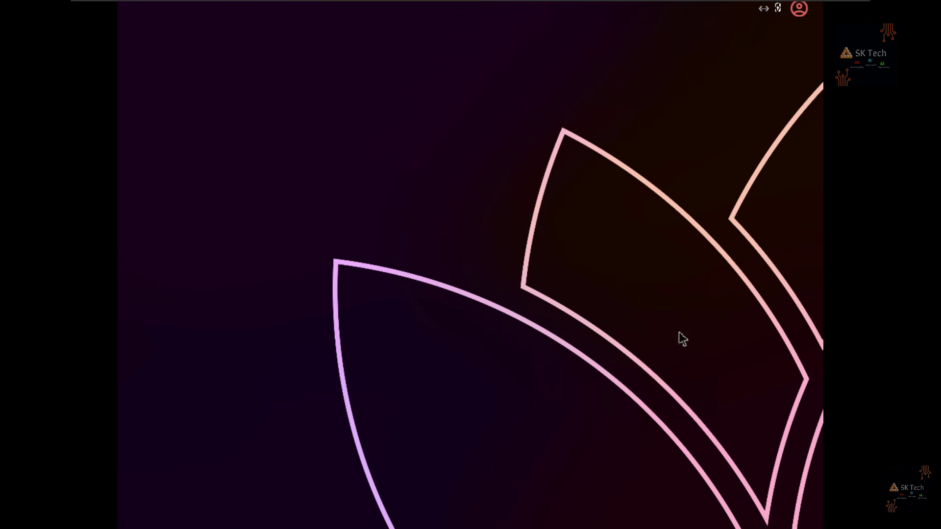
pyautogui.moveTo(513, 472); pyautogui.dragTo(494, 182)
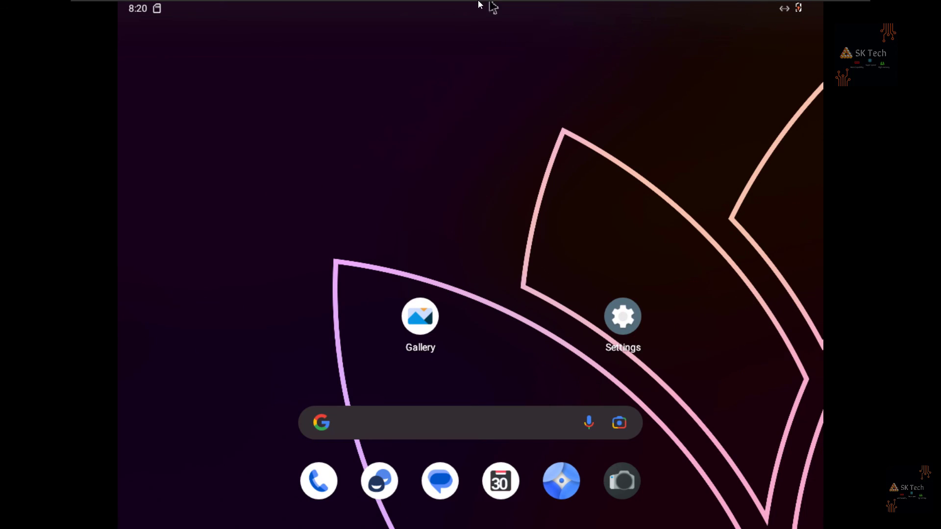
pyautogui.scroll(-2, 576, 427)
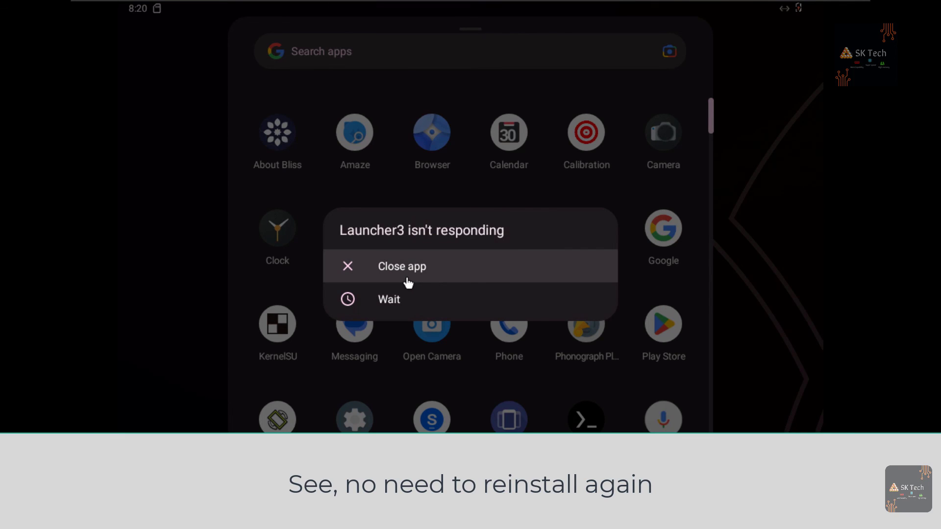
# Dismiss the not-responding dialogs for Launcher3 and the system process, and check the quick settings and notifications
pyautogui.click(406, 277)
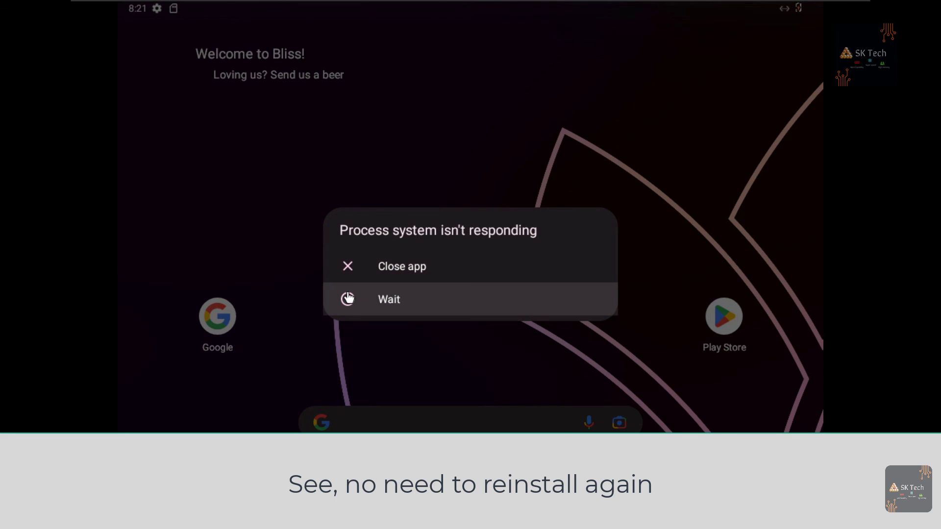
pyautogui.click(348, 298)
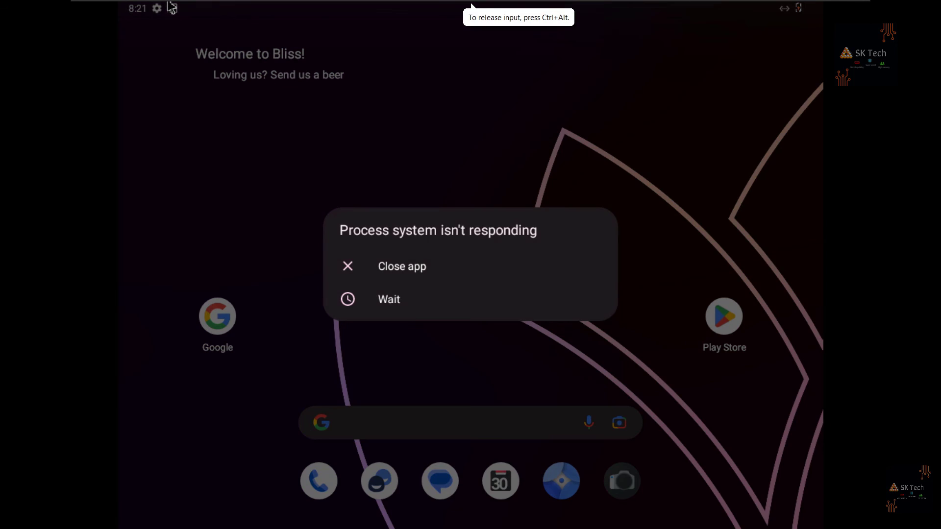
pyautogui.moveTo(168, 3); pyautogui.dragTo(278, 126)
pyautogui.click(364, 268)
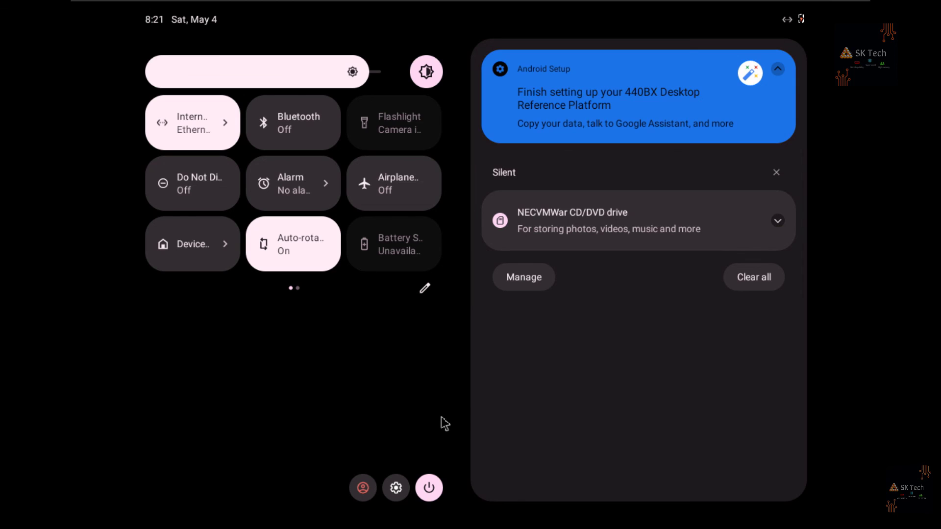
pyautogui.moveTo(437, 389); pyautogui.dragTo(409, 239)
# Open the Clock app from the app list, return to the home screen, and look through its pages
pyautogui.moveTo(569, 446); pyautogui.dragTo(530, 166)
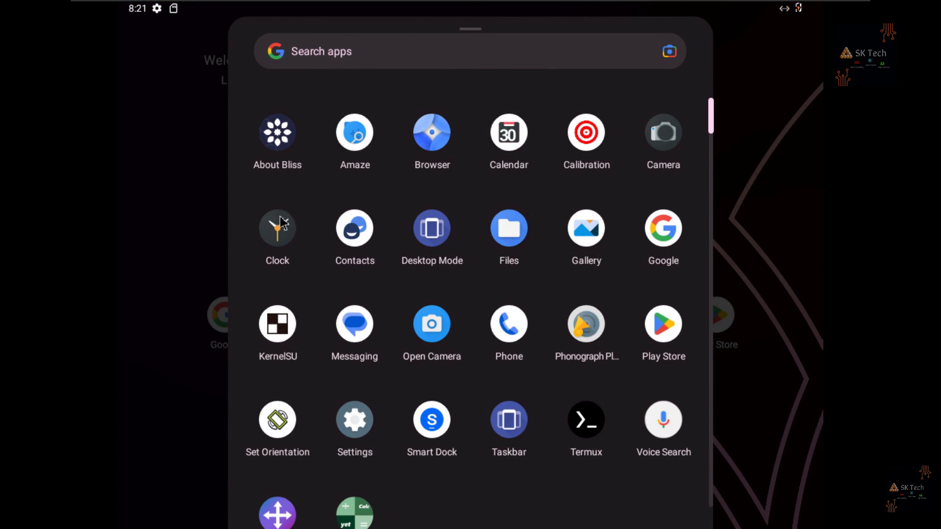
pyautogui.click(277, 227)
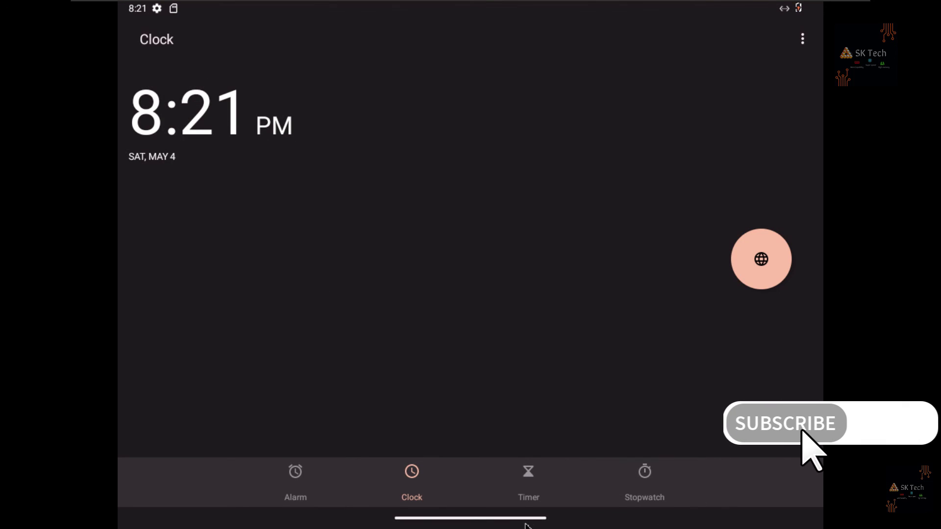
pyautogui.moveTo(526, 526); pyautogui.dragTo(695, 274)
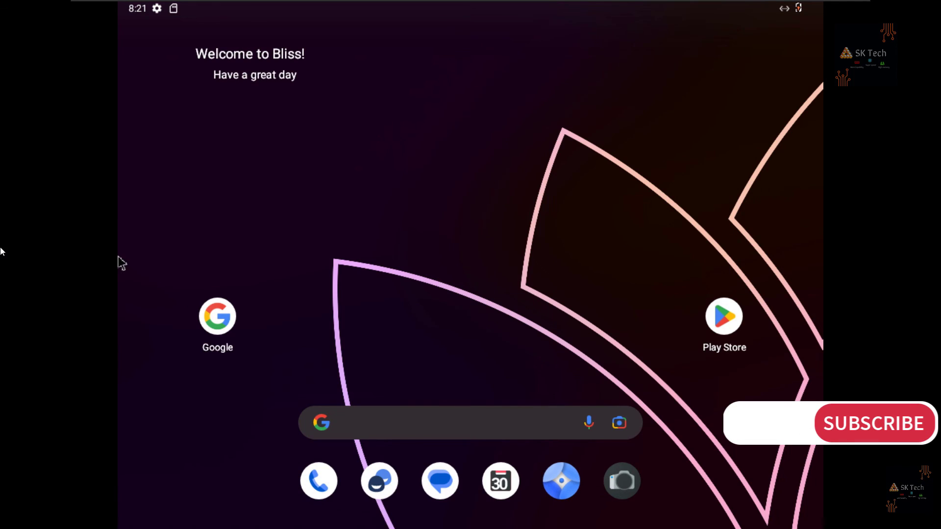
pyautogui.scroll(-3, 122, 263)
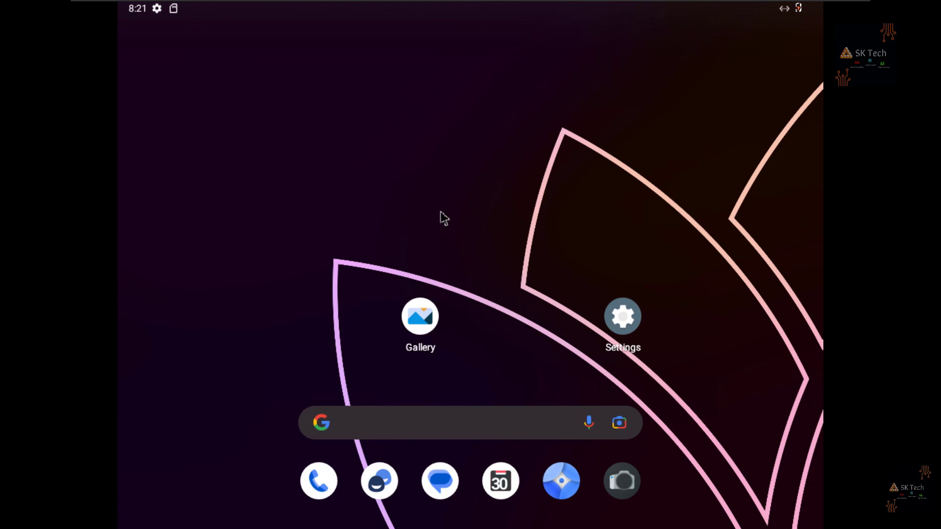